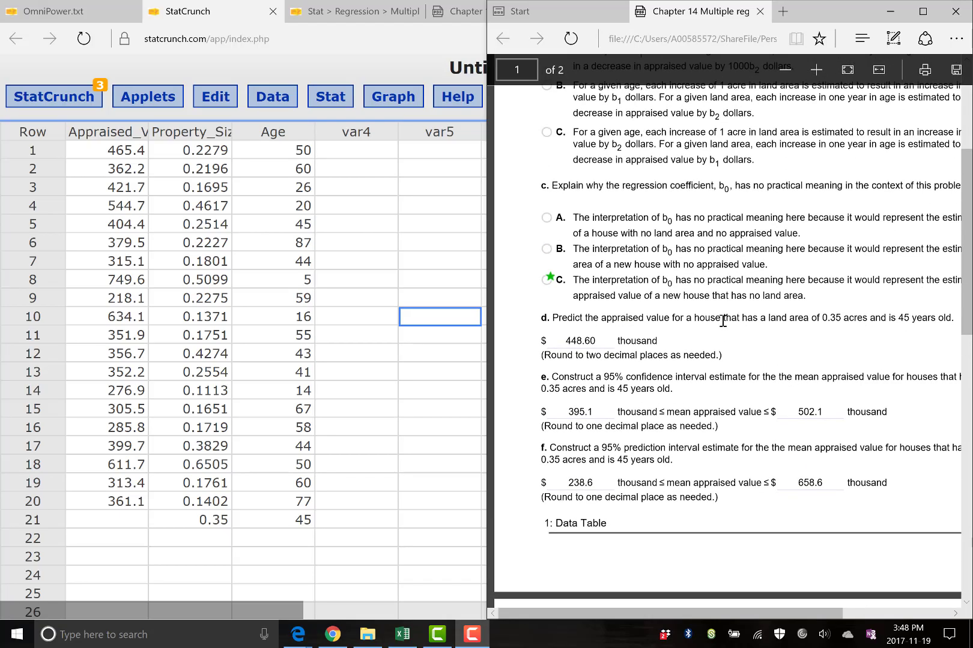
# Highlight the age condition in part e of the Chapter 14 PDF, check Excel, then return to the PDF.
pyautogui.scroll(-2, 723, 321)
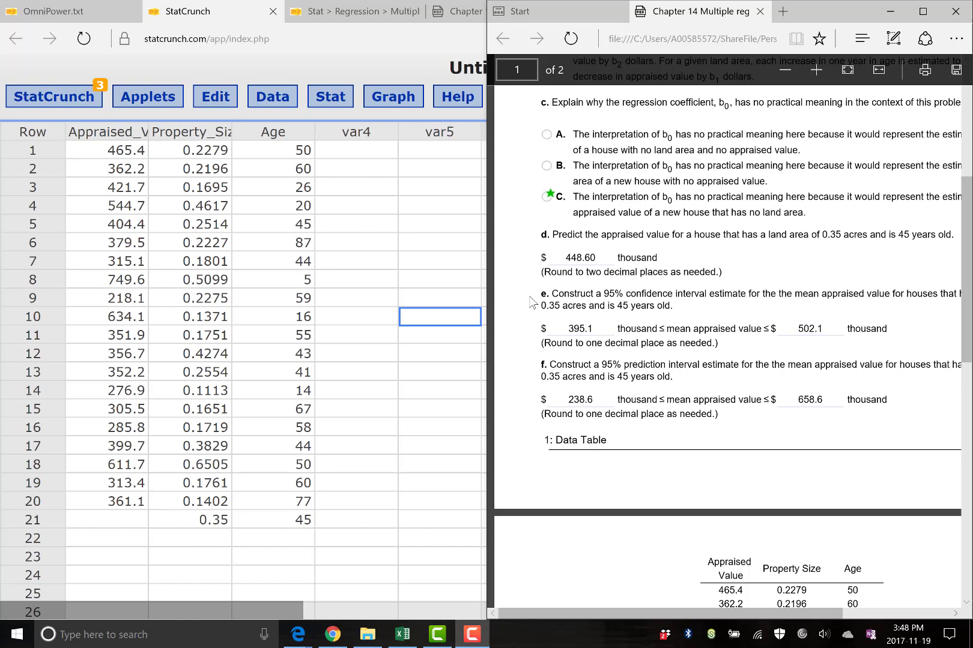
pyautogui.moveTo(673, 306); pyautogui.dragTo(588, 307)
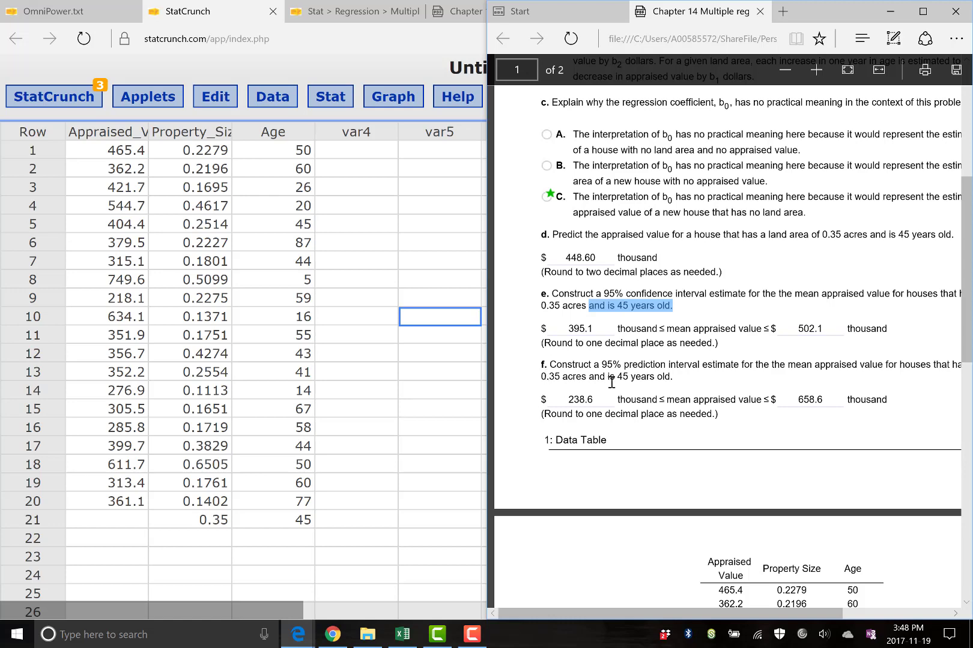
pyautogui.click(403, 634)
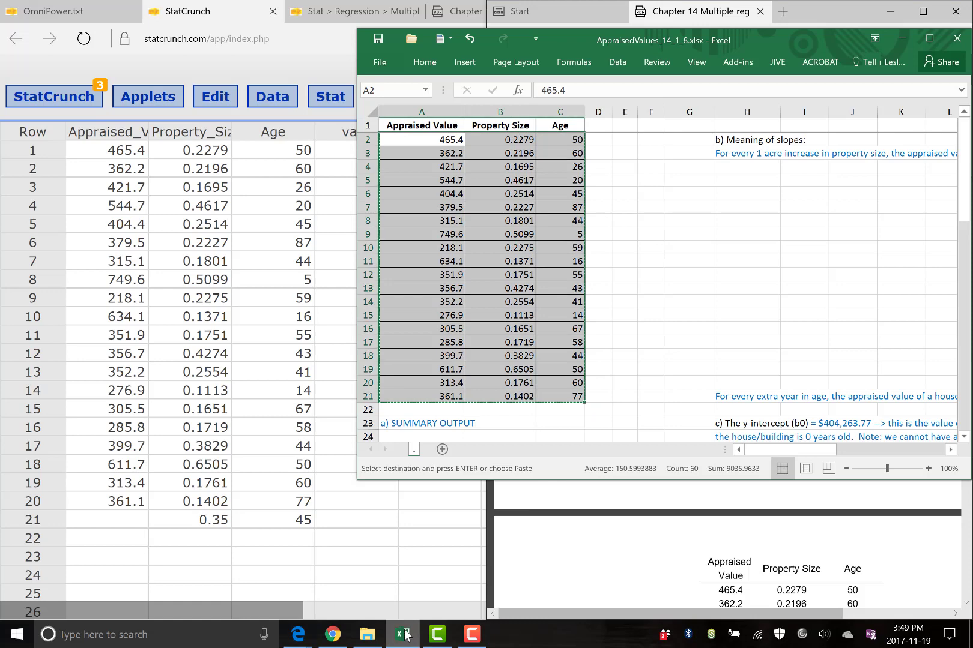
pyautogui.click(654, 264)
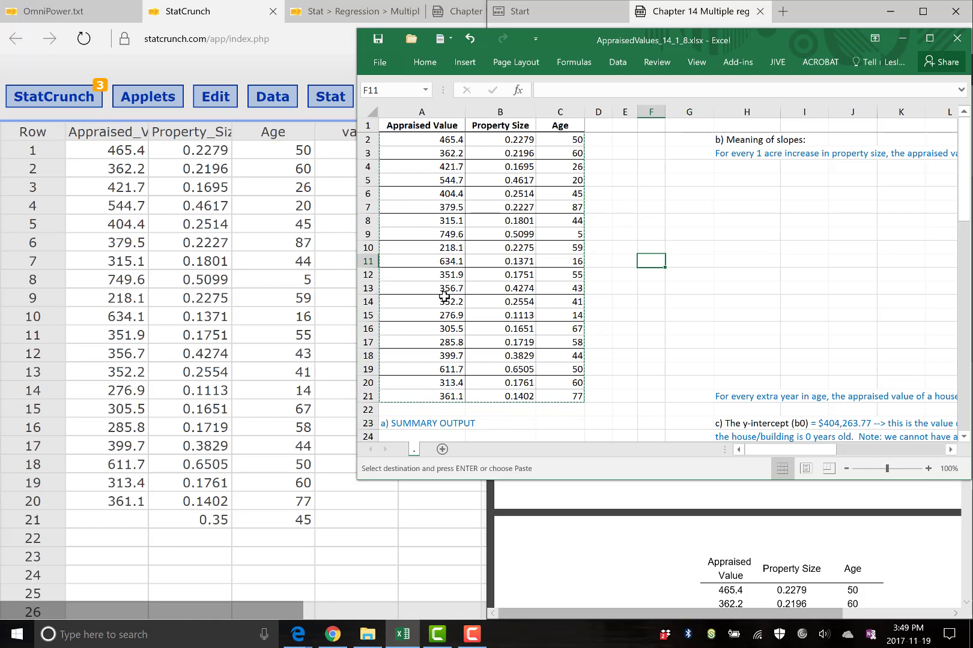
pyautogui.click(466, 15)
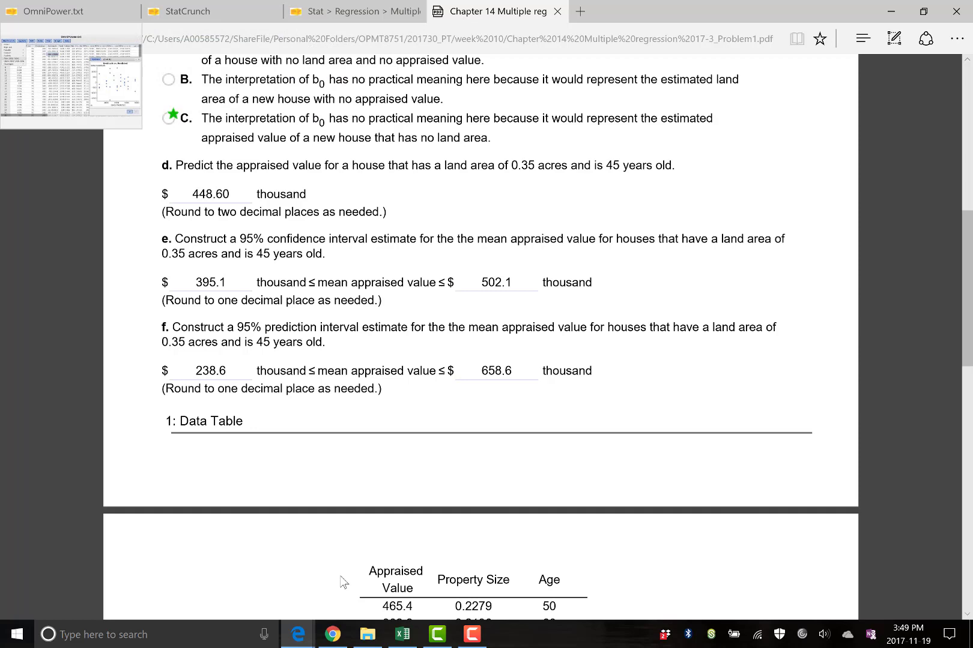
# In Pearson eText, page forward to page 479 with Figure 14.2's interval worksheet.
pyautogui.moveTo(304, 638)
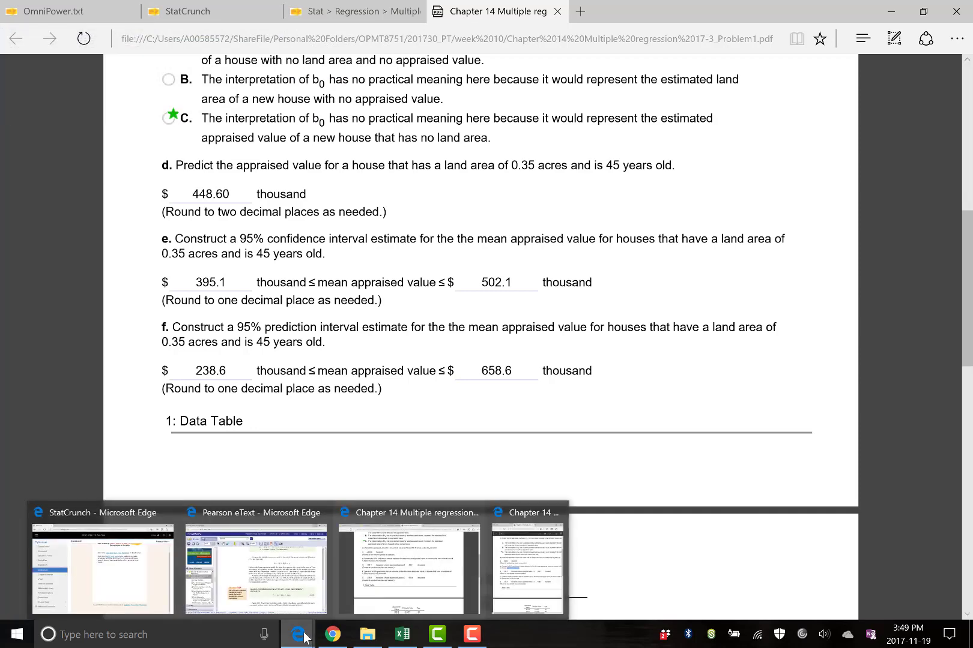
pyautogui.click(267, 589)
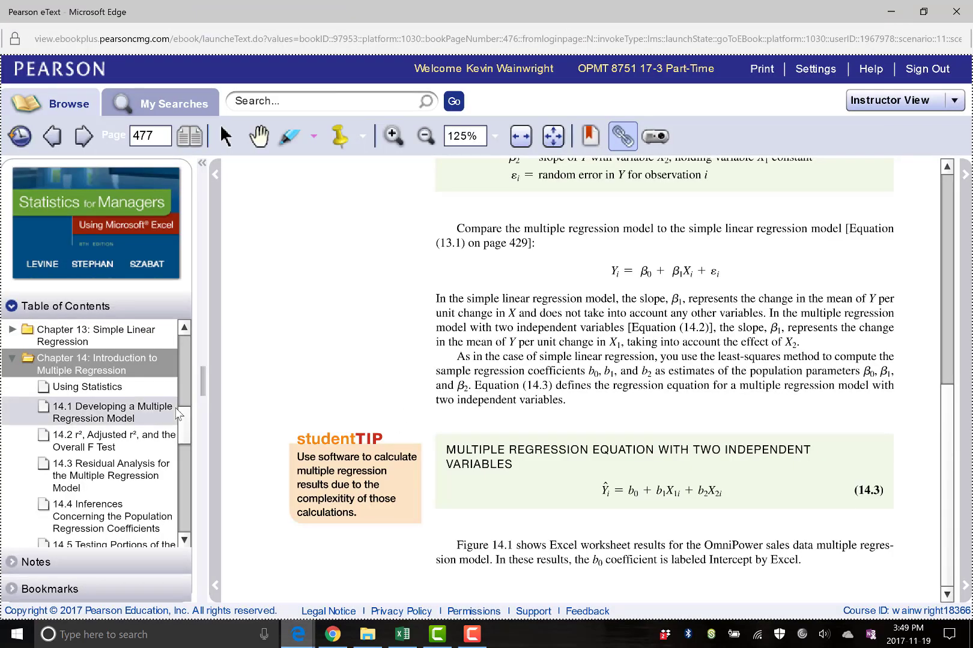
pyautogui.click(83, 136)
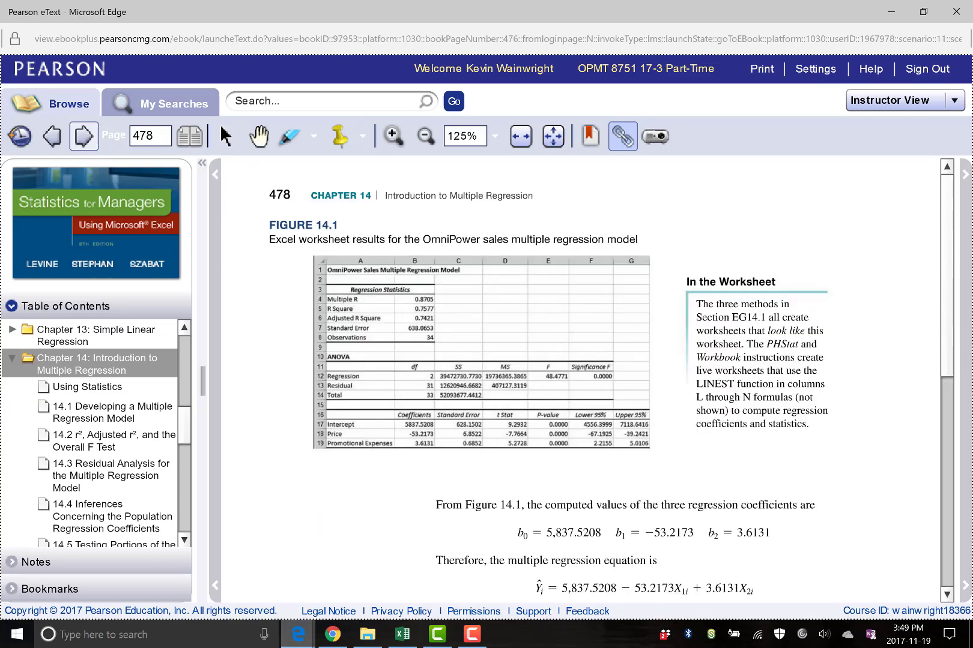
pyautogui.scroll(-8, 468, 488)
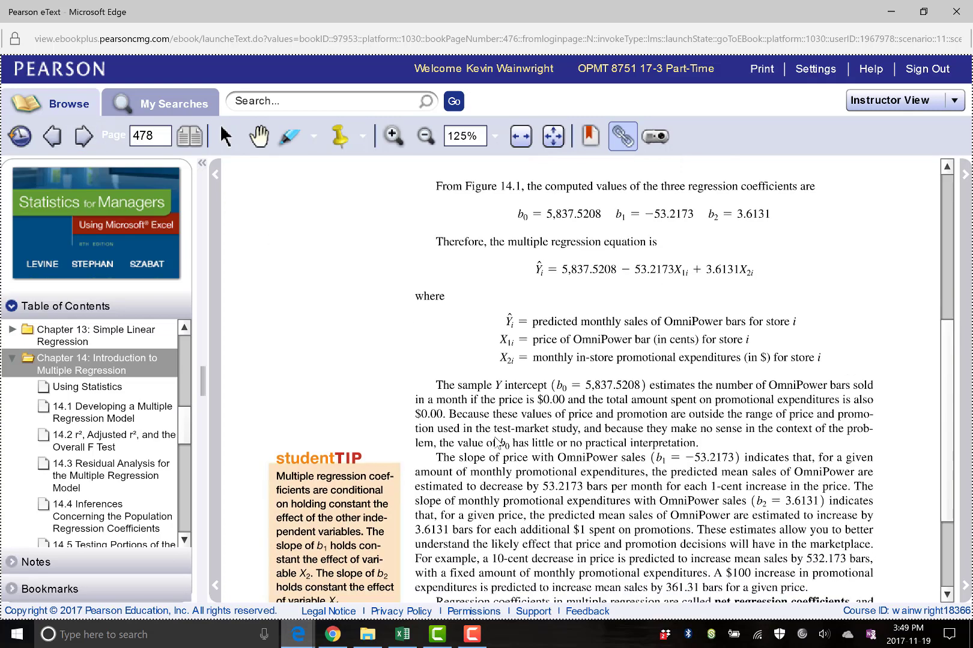
pyautogui.click(91, 138)
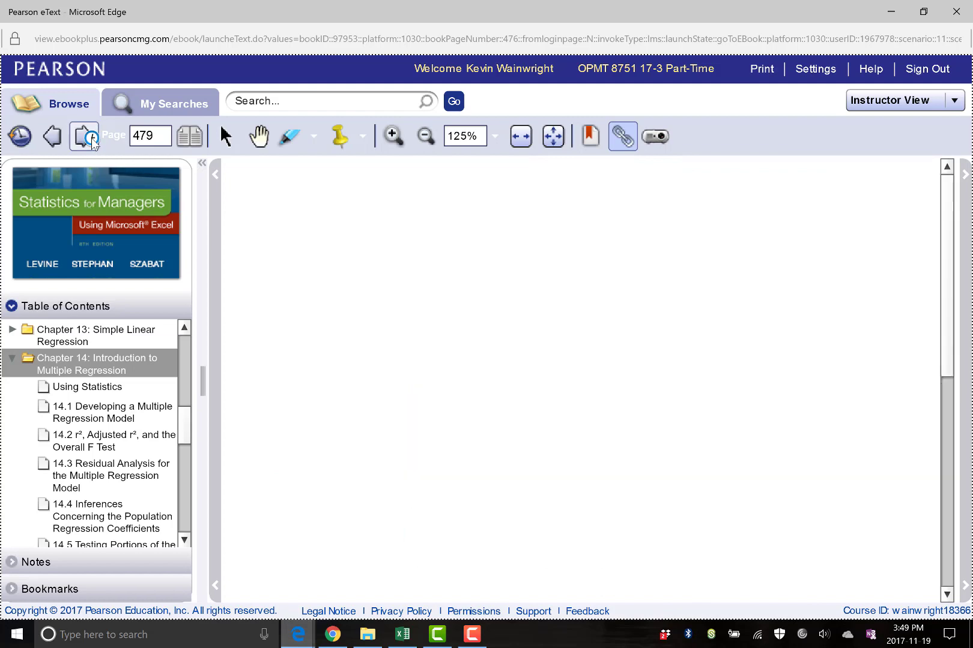
pyautogui.scroll(-1, 512, 397)
pyautogui.scroll(-6, 511, 398)
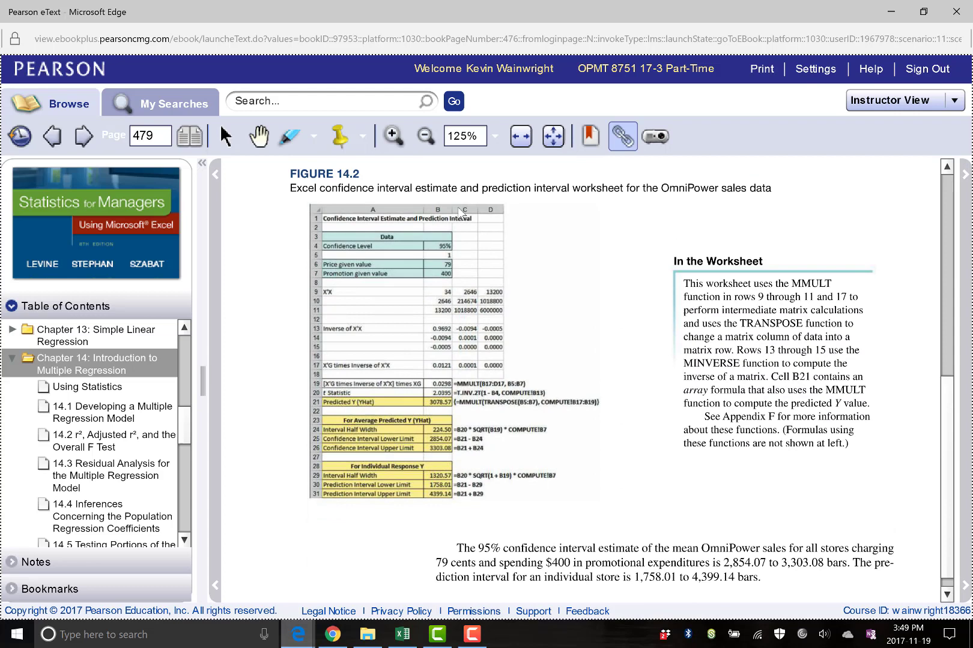
# Zoom the textbook page to 175% to read the worksheet, then switch to the MyStatLab window.
pyautogui.click(393, 135)
pyautogui.click(394, 135)
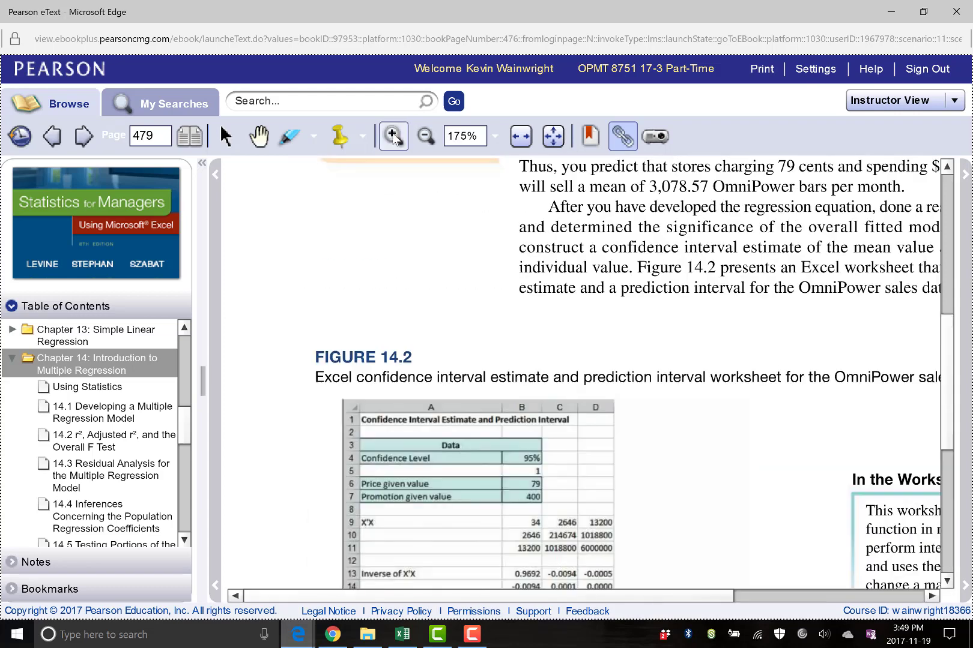
pyautogui.scroll(-3, 521, 338)
pyautogui.scroll(-3, 523, 349)
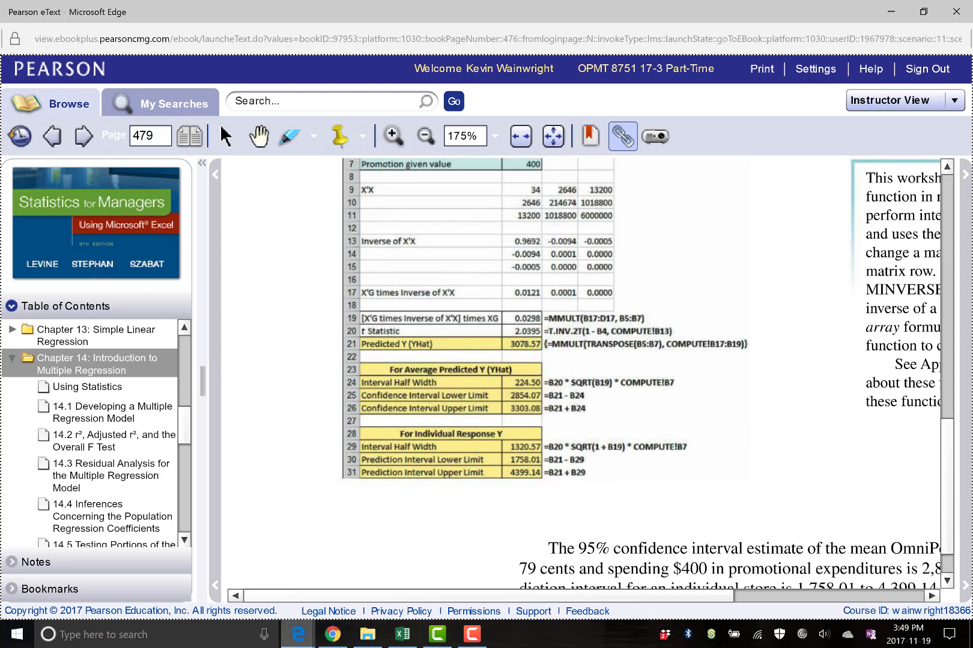
pyautogui.moveTo(298, 634)
pyautogui.click(109, 579)
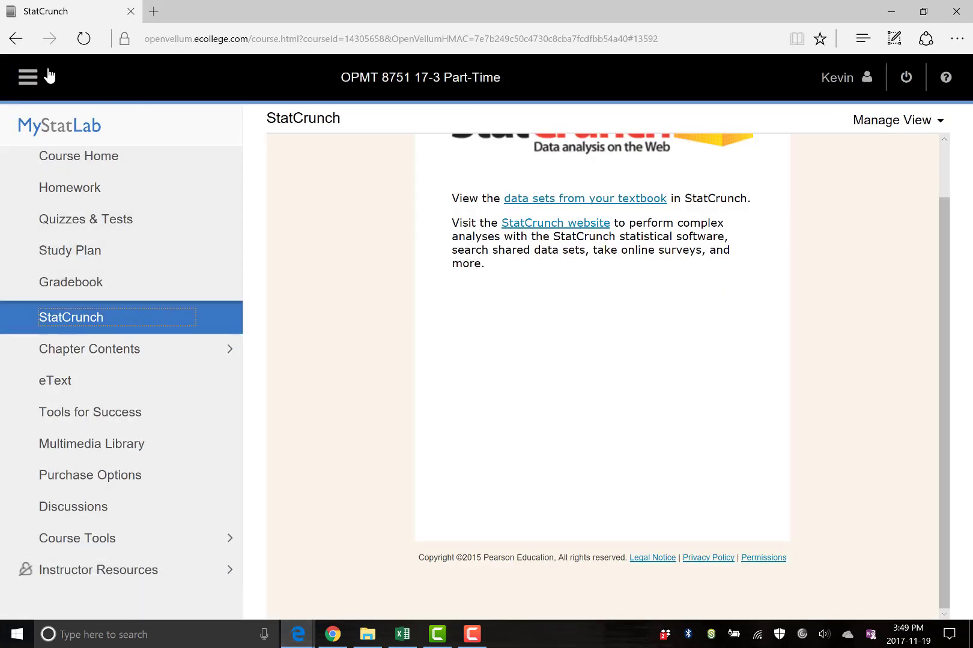
# Open the course's Tools for Success page listing Excel resources and the PHStat download link.
pyautogui.click(90, 412)
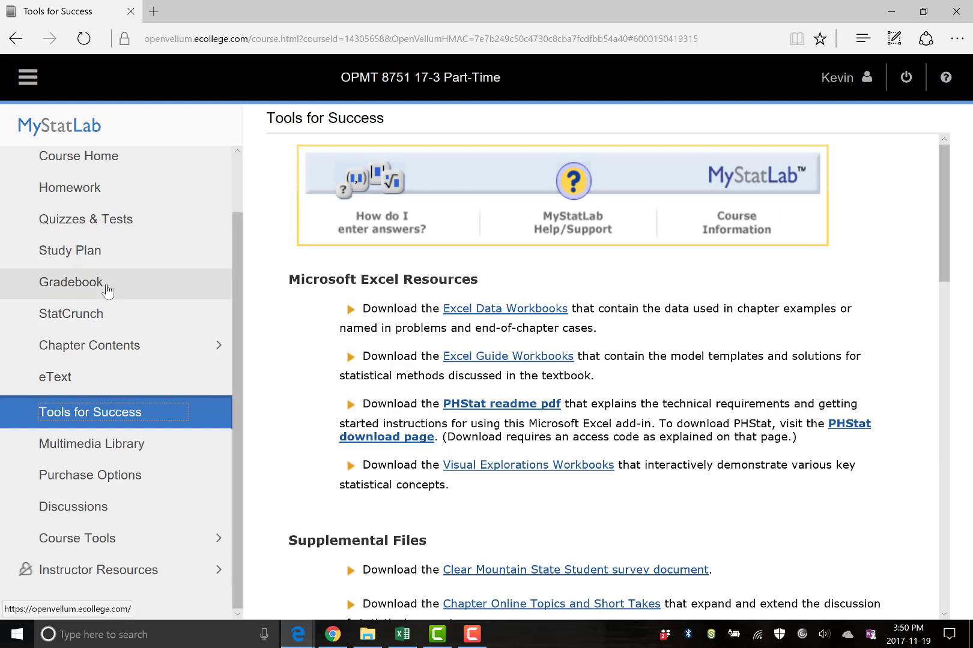
# Return to MyStatLab's StatCrunch page, then bring the Chapter 14 regression PDF back via Pearson eText.
pyautogui.click(99, 322)
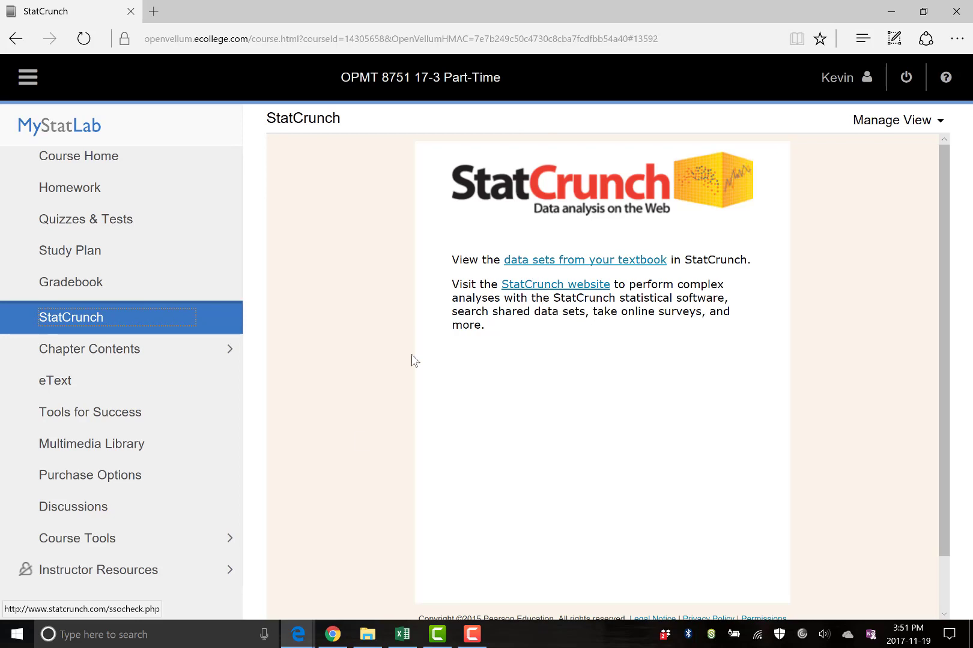
pyautogui.click(300, 638)
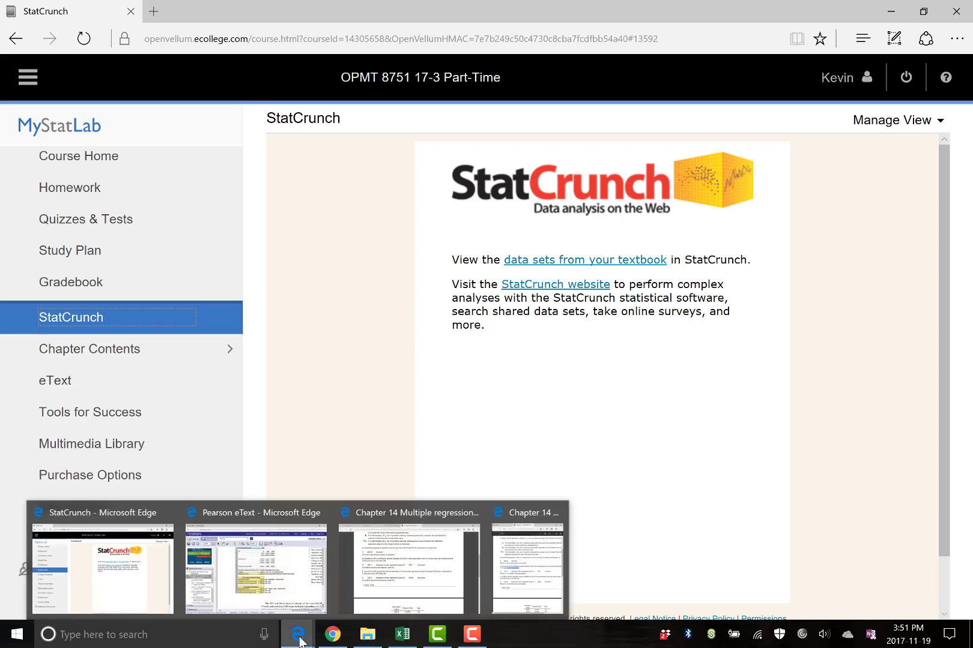
pyautogui.click(298, 638)
pyautogui.click(307, 638)
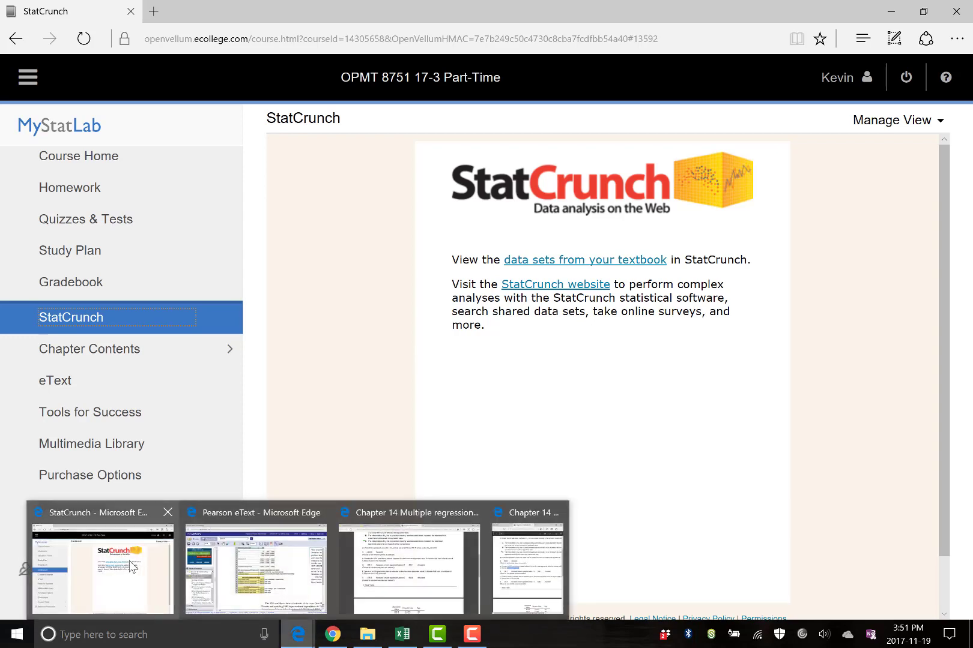
pyautogui.moveTo(298, 635)
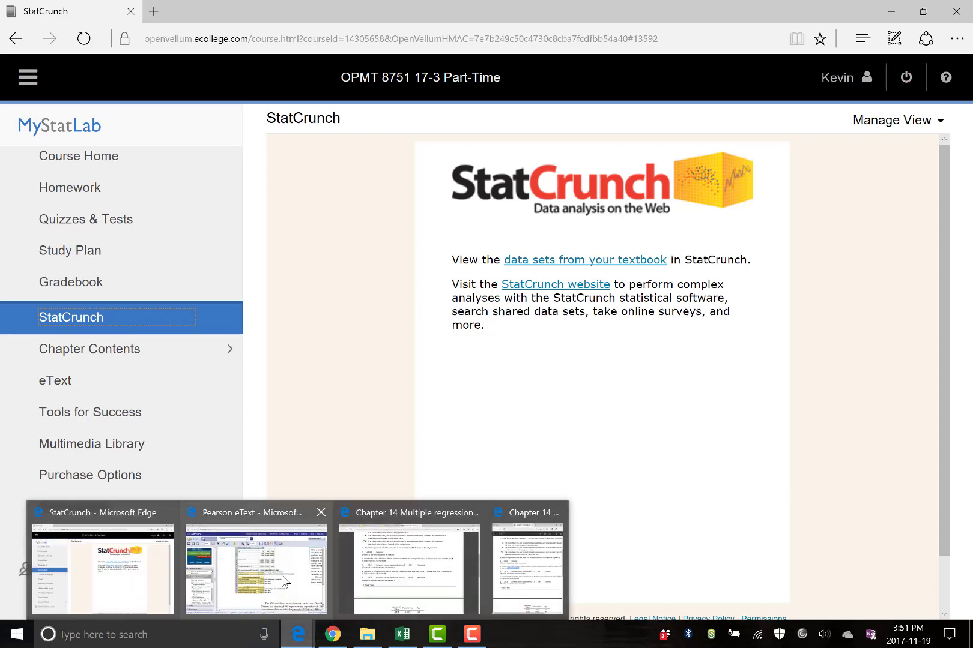
pyautogui.click(284, 582)
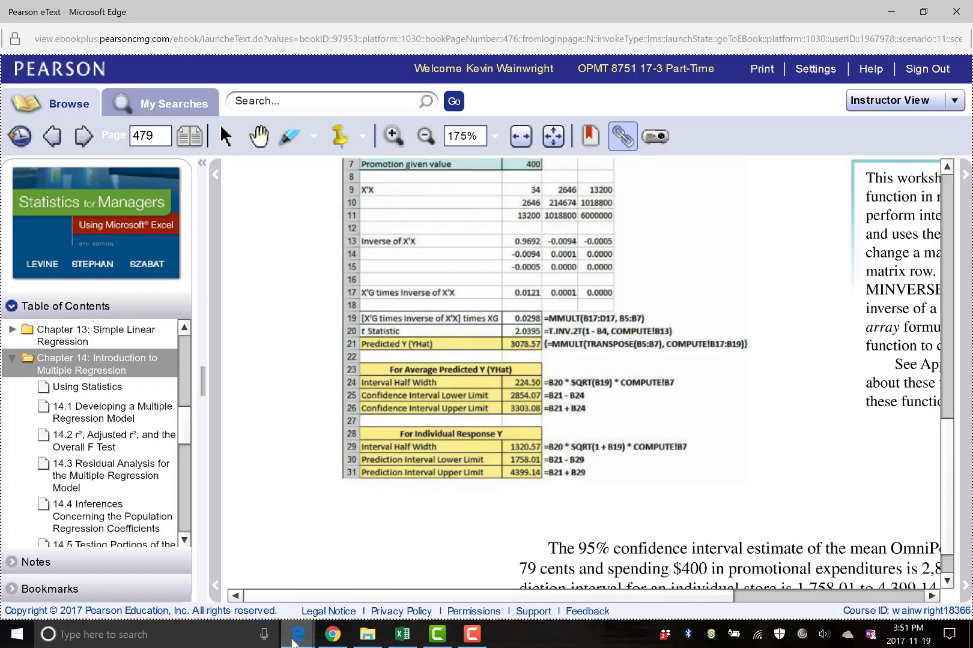
pyautogui.click(381, 588)
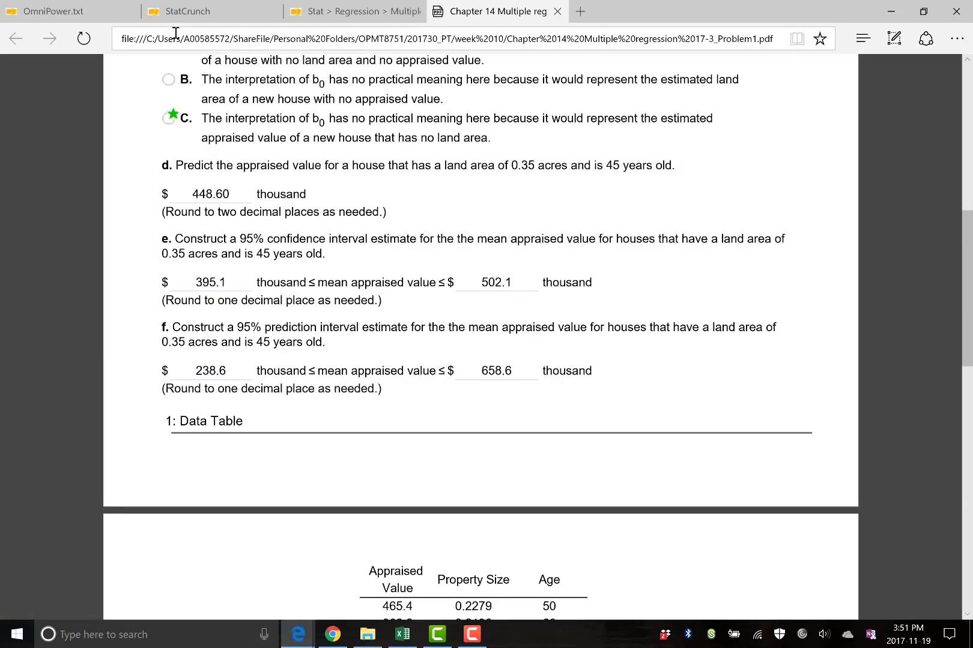
# Delete the old appraisal data from all three StatCrunch columns.
pyautogui.click(192, 13)
pyautogui.click(403, 229)
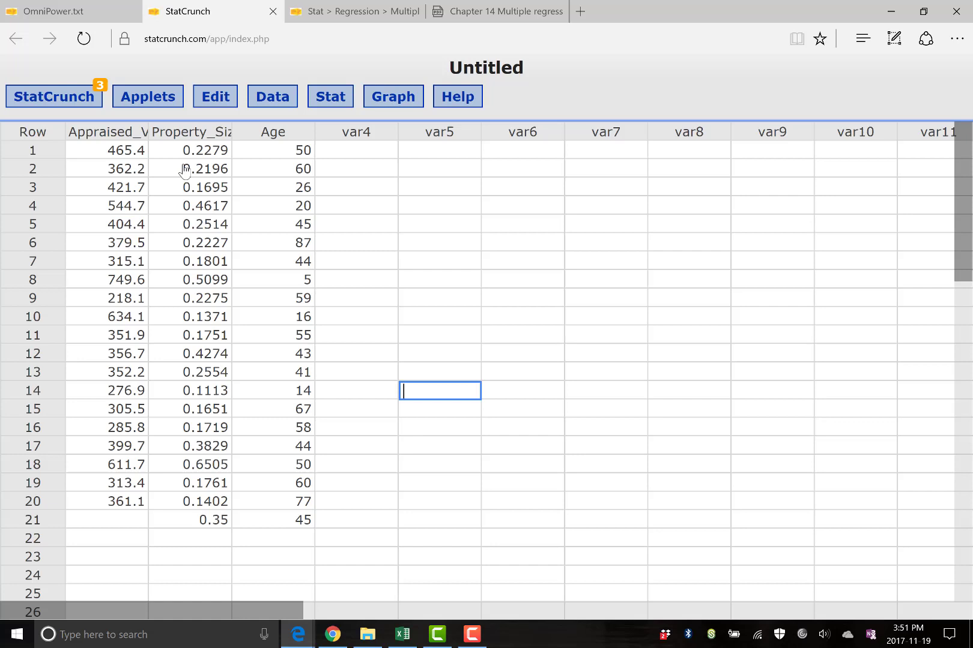
pyautogui.moveTo(111, 152); pyautogui.dragTo(293, 501)
pyautogui.press('Delete')
pyautogui.click(414, 448)
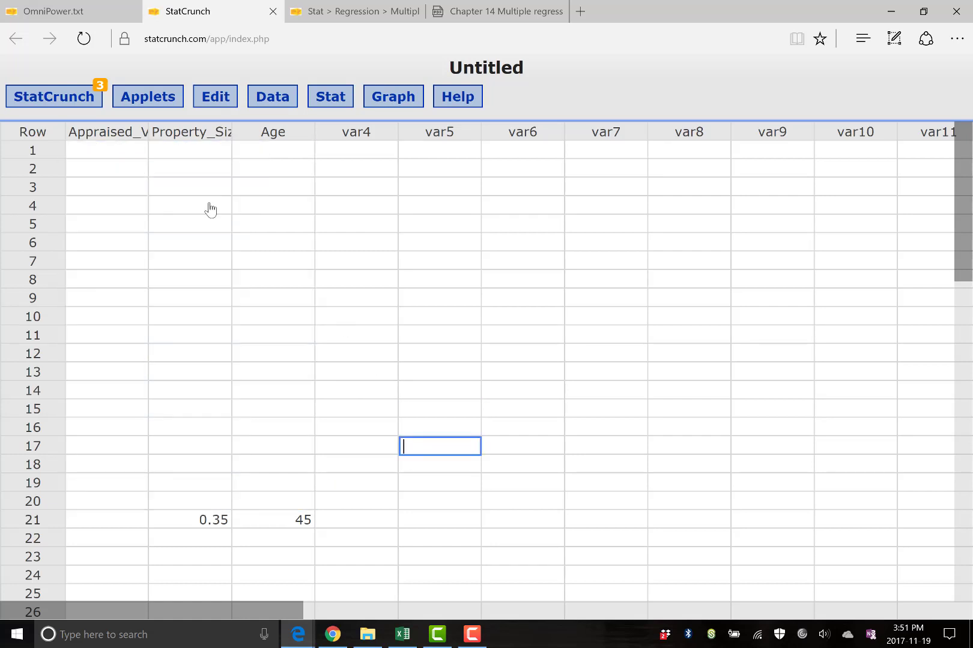
# Reset the column names to var1–var3 and clear row 21's 0.35 and 45 values.
pyautogui.click(125, 134)
pyautogui.click(187, 135)
pyautogui.click(247, 135)
pyautogui.click(324, 228)
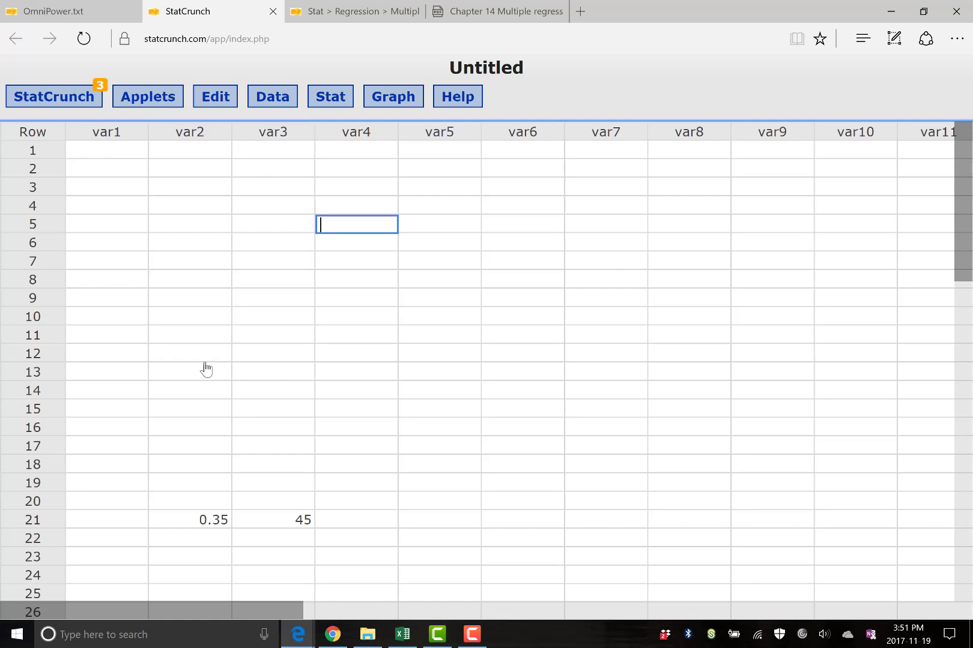
pyautogui.moveTo(178, 520); pyautogui.dragTo(262, 504)
pyautogui.press('Delete')
pyautogui.click(404, 455)
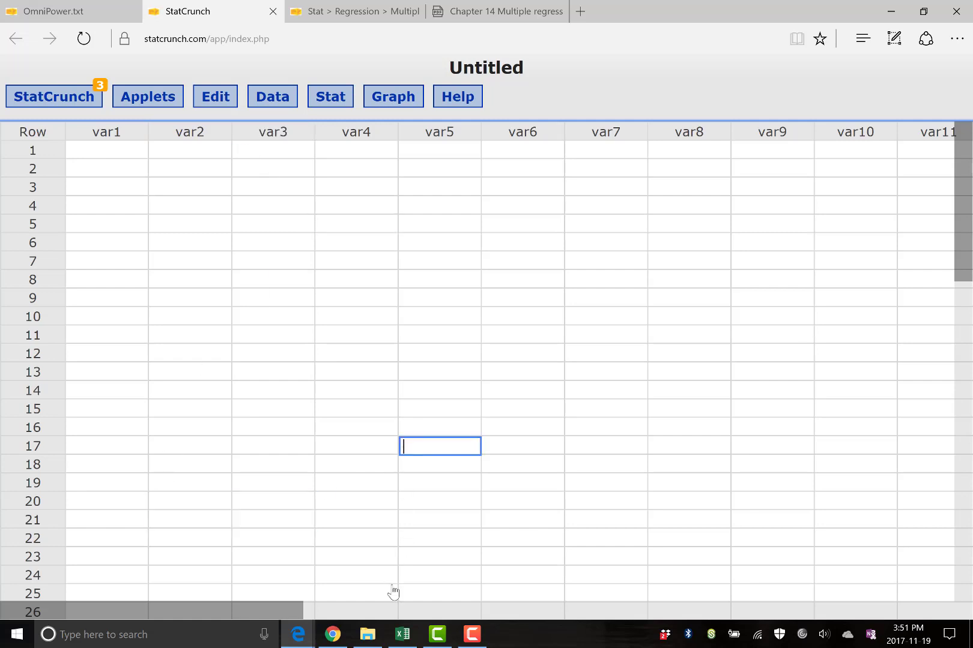
# Select A2:C21 in Excel and choose var1 row 1 in StatCrunch as the paste target.
pyautogui.click(402, 634)
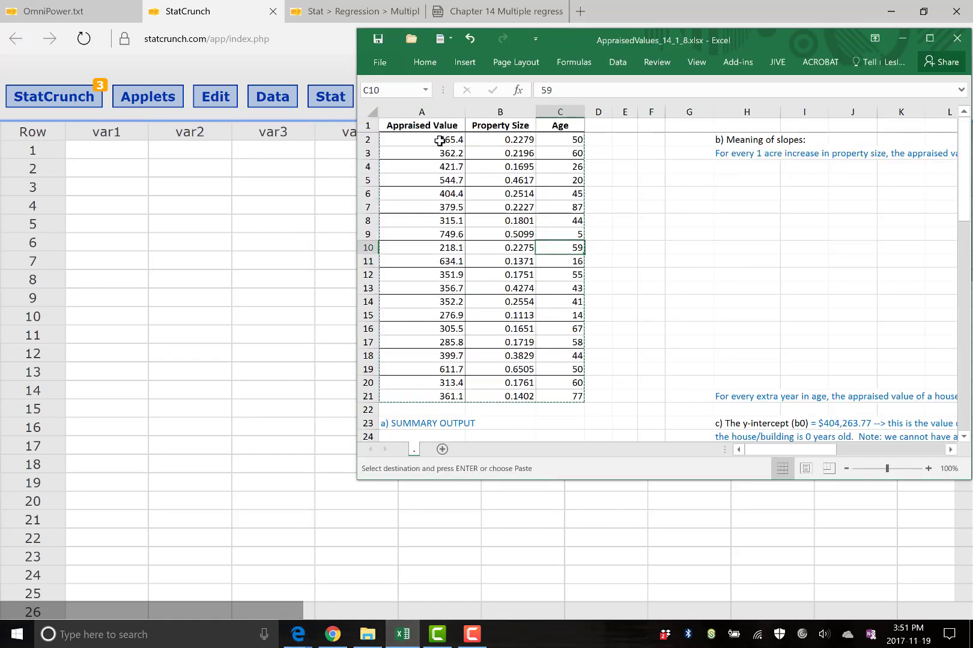
pyautogui.moveTo(444, 139); pyautogui.dragTo(556, 399)
pyautogui.hotkey('ctrl', 'c')
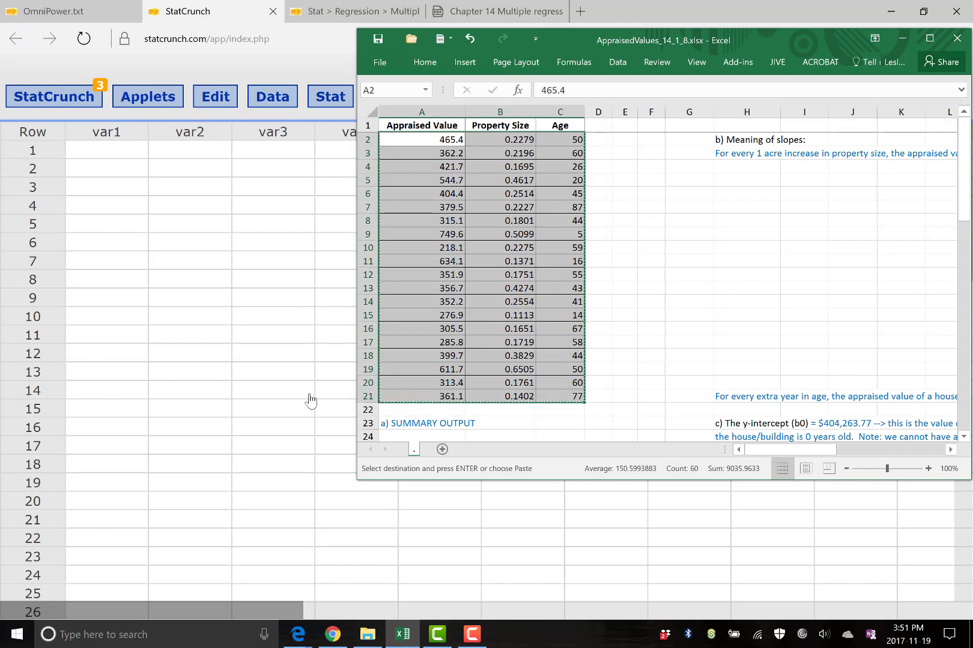
pyautogui.click(309, 393)
pyautogui.click(109, 150)
# Paste the 20 Excel rows into var1–var3 and rename the first column Appraised_Value.
pyautogui.hotkey('ctrl', 'v')
pyautogui.click(484, 346)
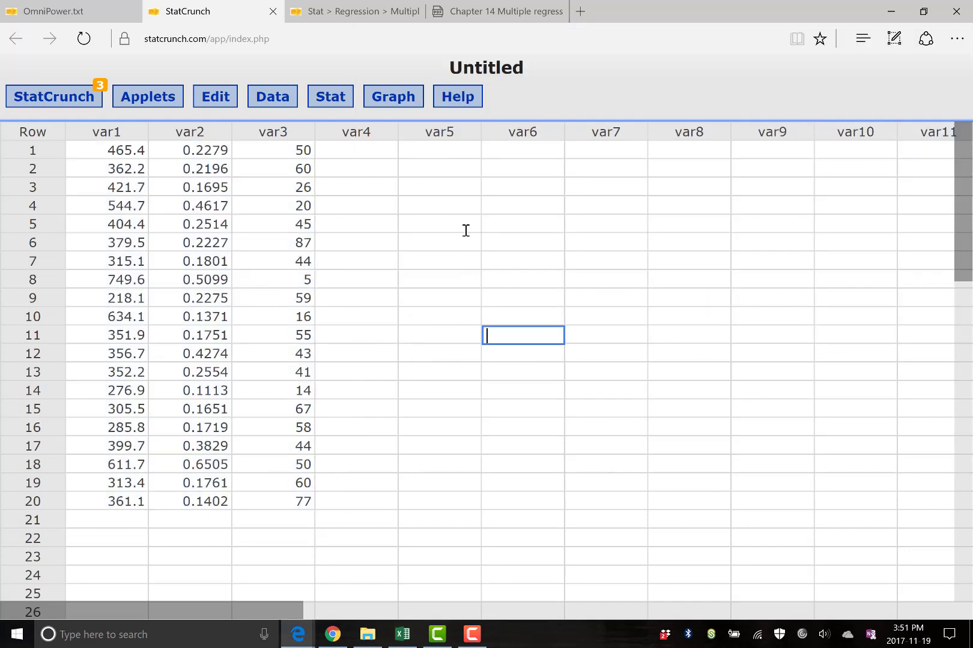
pyautogui.click(464, 227)
pyautogui.click(140, 139)
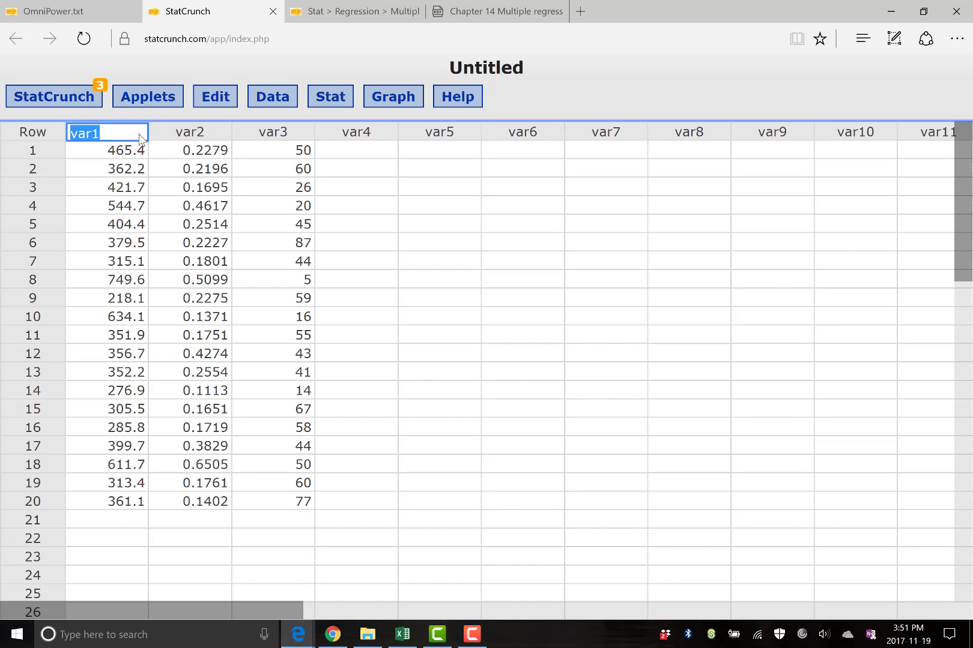
pyautogui.click(307, 279)
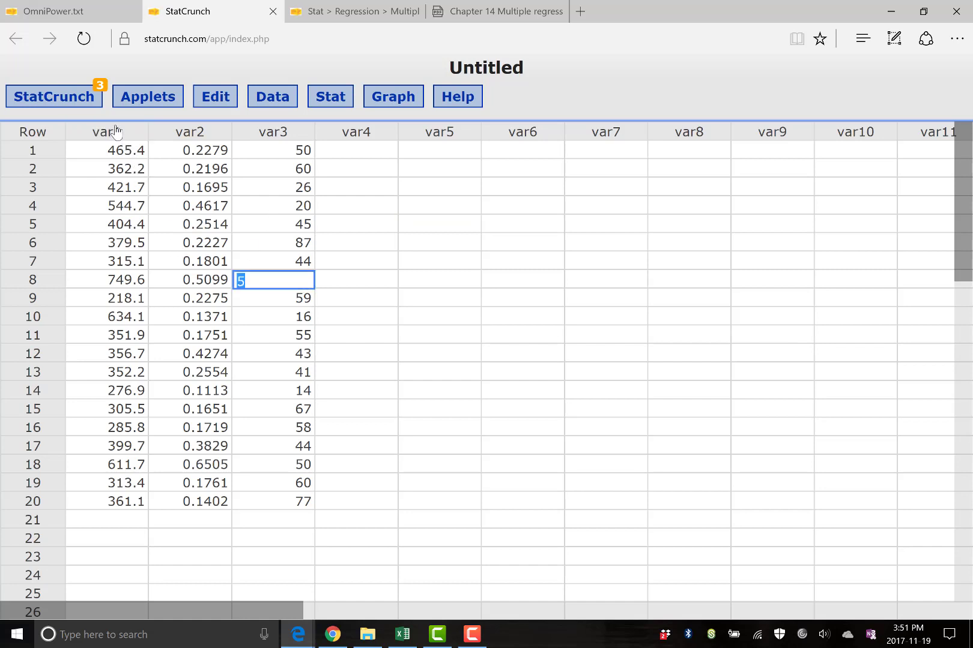
pyautogui.click(126, 134)
pyautogui.click(126, 133)
pyautogui.press('BackSpace')
pyautogui.press('BackSpace')
pyautogui.press('BackSpace')
pyautogui.press('BackSpace')
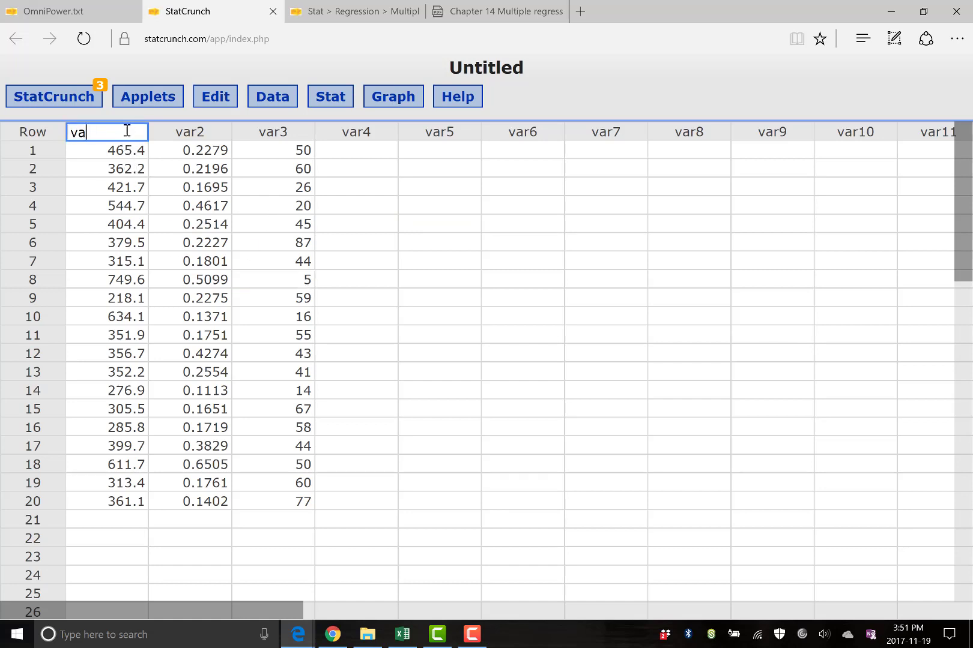
pyautogui.write('Appri')
pyautogui.write('aise')
pyautogui.write('d_Value')
pyautogui.click(372, 246)
# Start naming the second column Size, checking the Excel headings for the exact name.
pyautogui.click(202, 134)
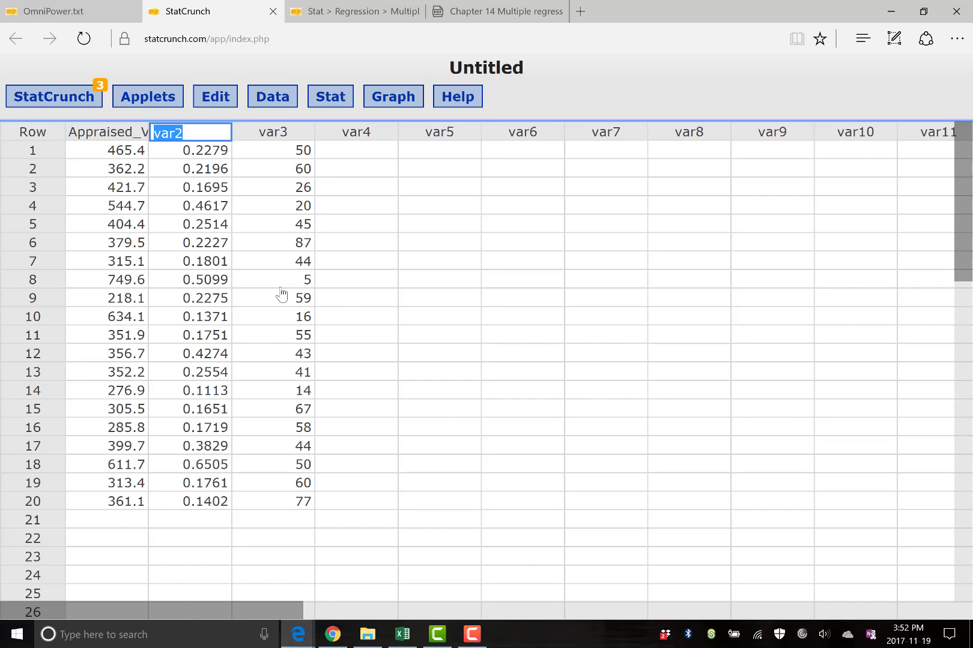
pyautogui.write('A')
pyautogui.press('BackSpace')
pyautogui.write('Size')
pyautogui.press('BackSpace')
pyautogui.press('BackSpace')
pyautogui.press('BackSpace')
pyautogui.write('ize')
pyautogui.click(493, 339)
pyautogui.click(411, 635)
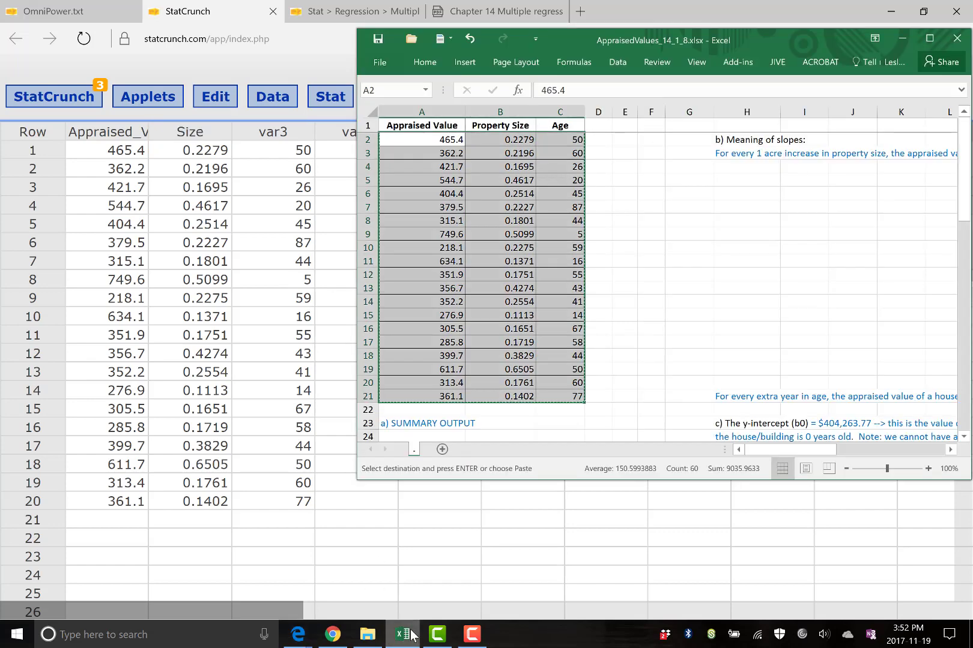
pyautogui.click(411, 634)
# Rename the second column Property_Size.
pyautogui.click(204, 280)
pyautogui.click(210, 131)
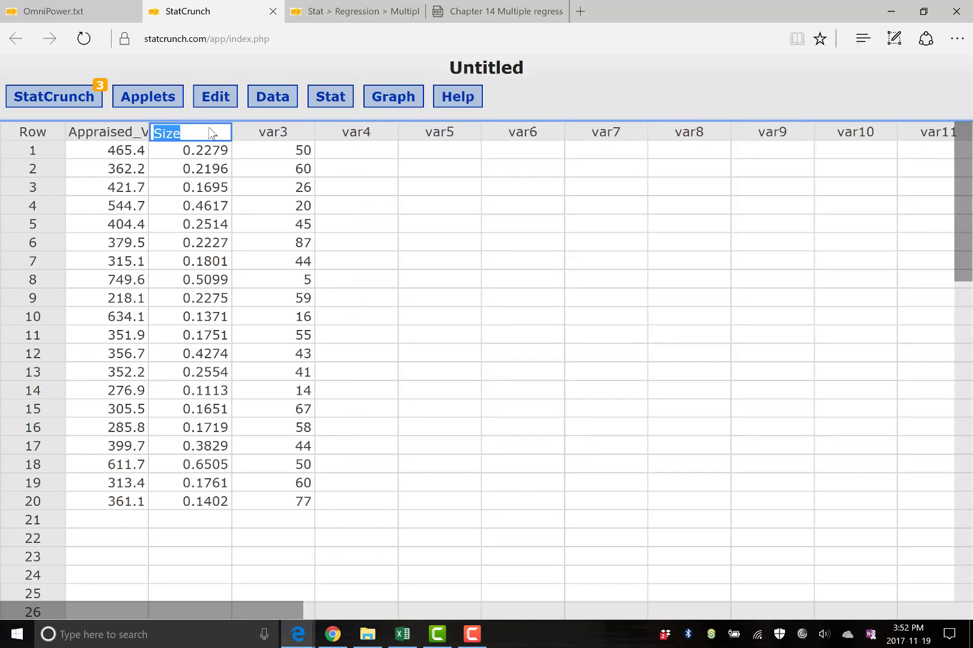
pyautogui.write('Property')
pyautogui.write('_Zi')
pyautogui.press('BackSpace')
pyautogui.press('BackSpace')
pyautogui.write('Size')
pyautogui.moveTo(213, 134); pyautogui.dragTo(209, 134)
pyautogui.click(395, 249)
# Rename the third column Age.
pyautogui.click(282, 134)
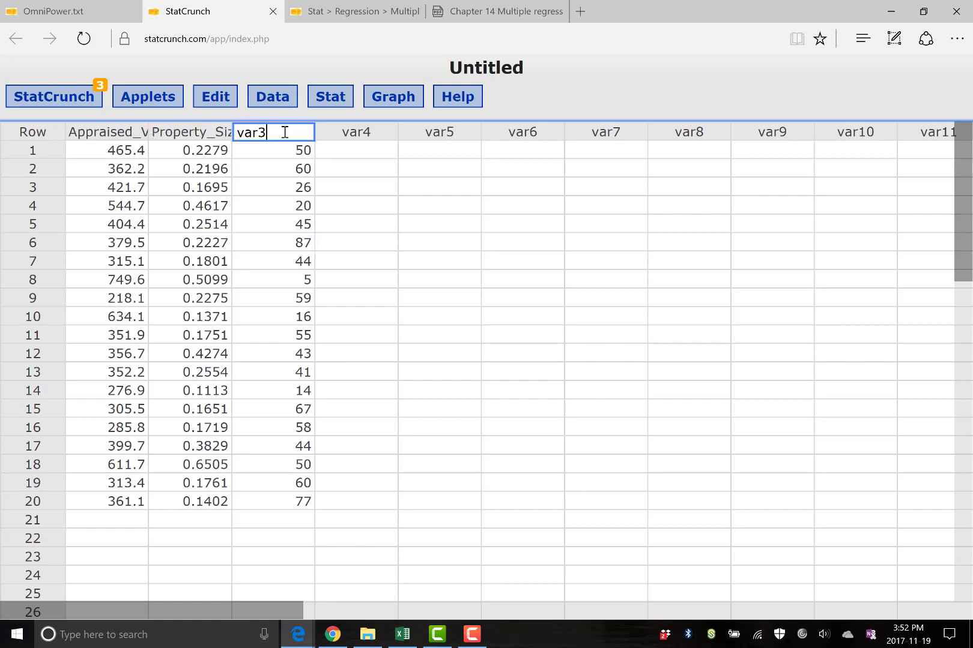
pyautogui.hotkey('ctrl', 'a')
pyautogui.write('Age')
pyautogui.press('Return')
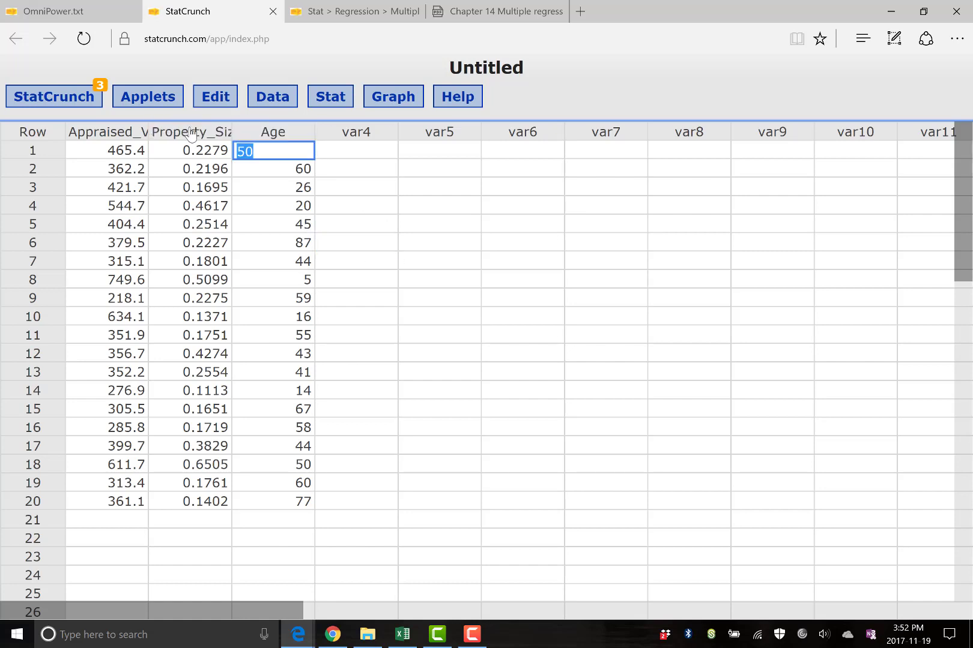
pyautogui.click(456, 276)
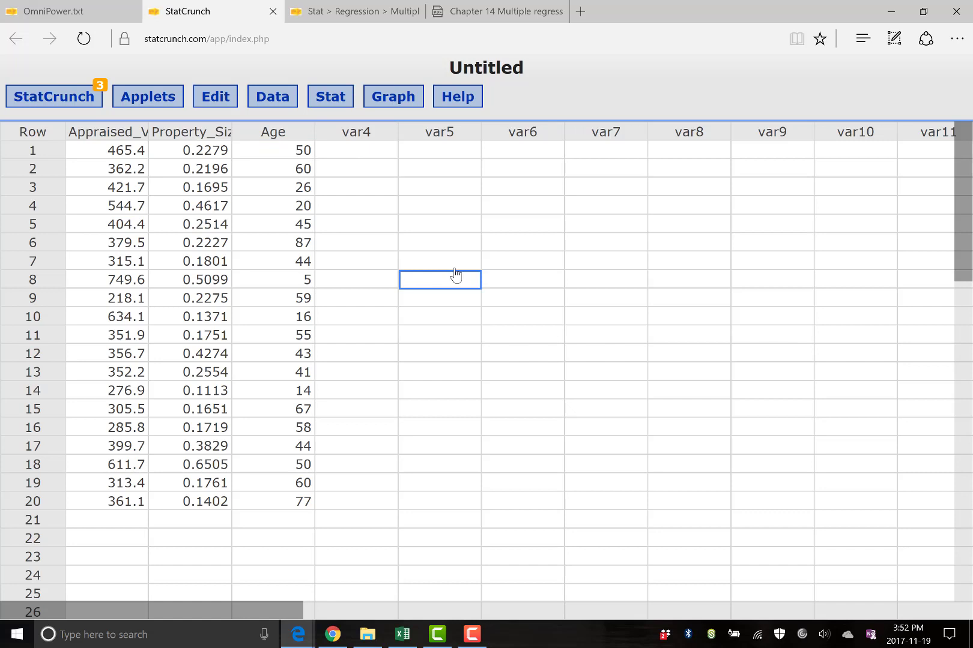
# Snap StatCrunch to the left half and place the Chapter 14 question PDF on the right.
pyautogui.click(437, 238)
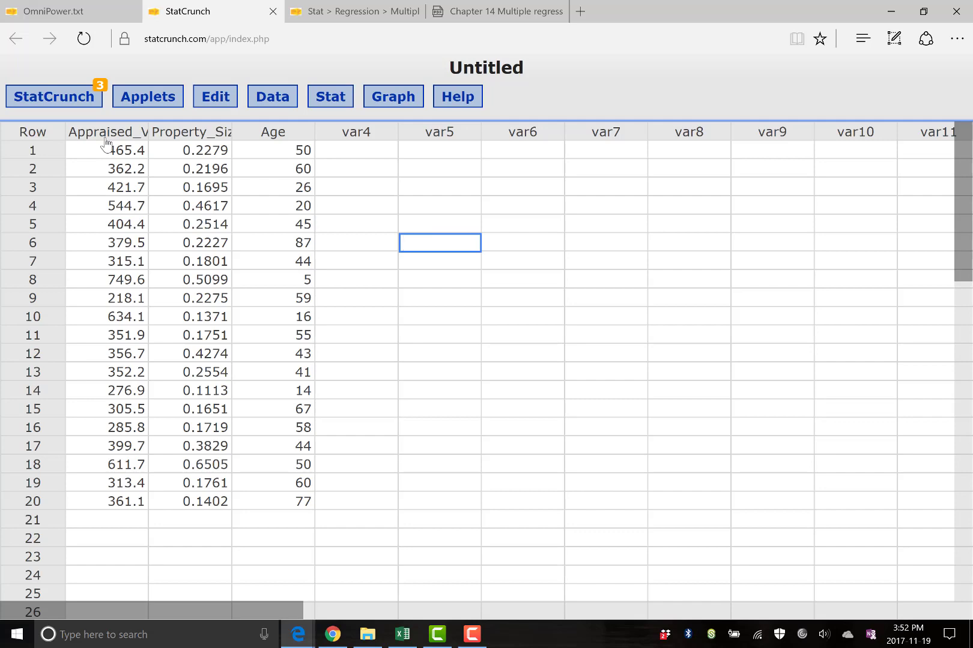
pyautogui.click(580, 224)
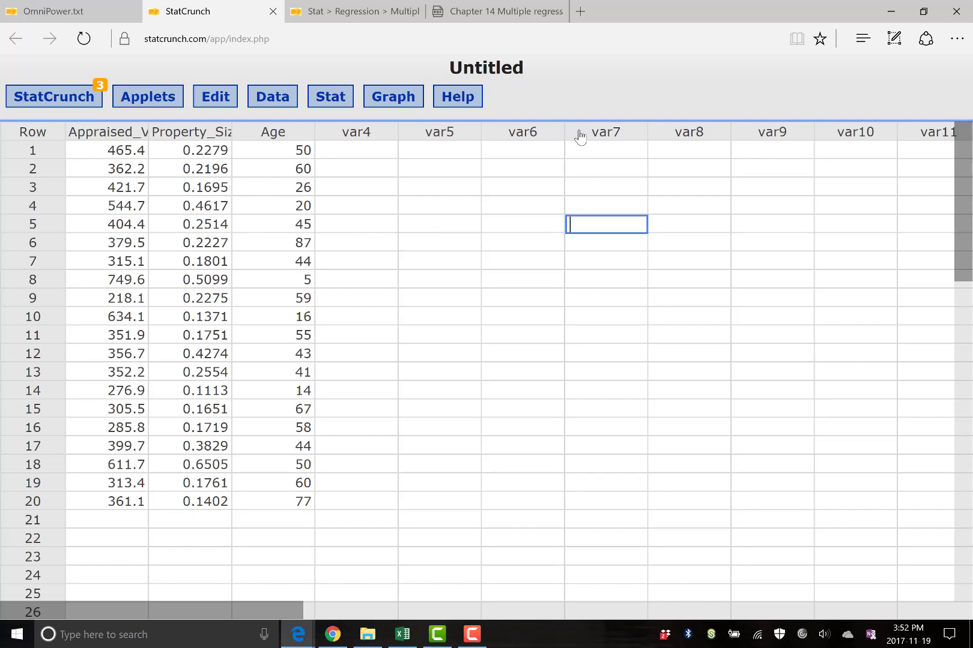
pyautogui.press('super+Left')
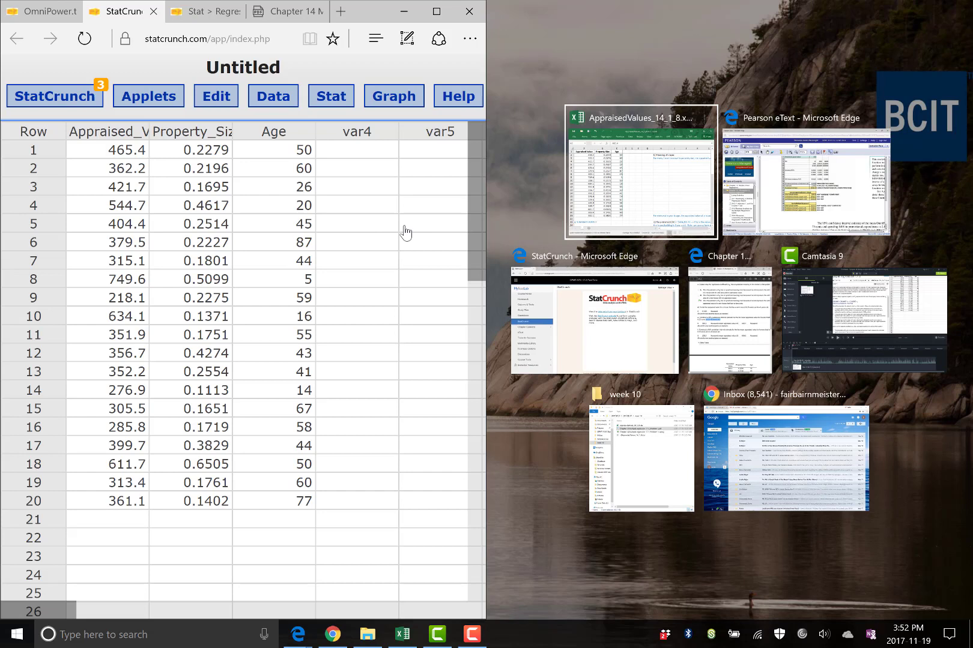
pyautogui.click(738, 328)
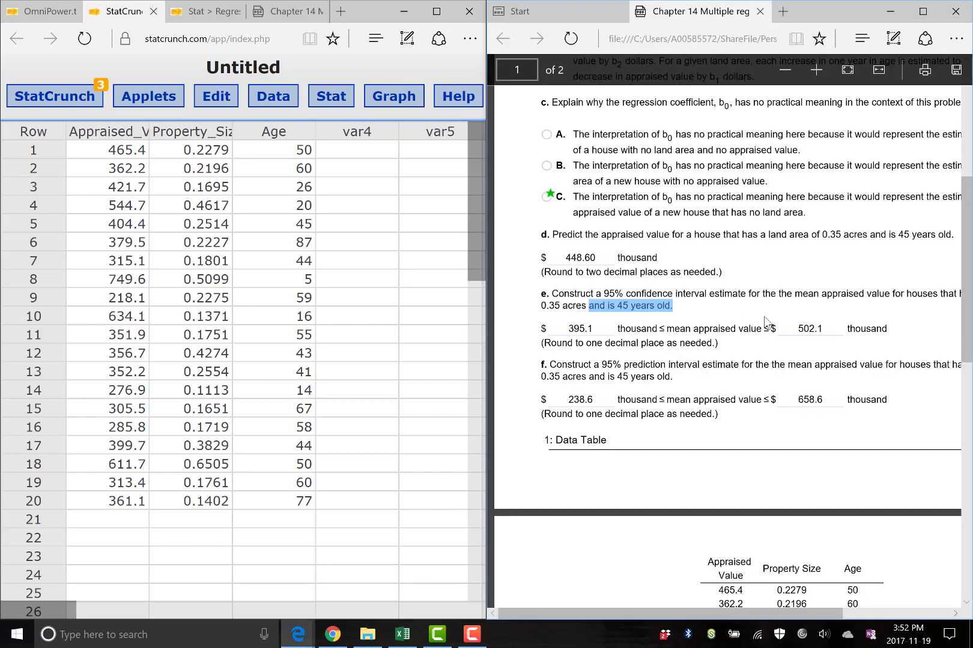
pyautogui.click(717, 253)
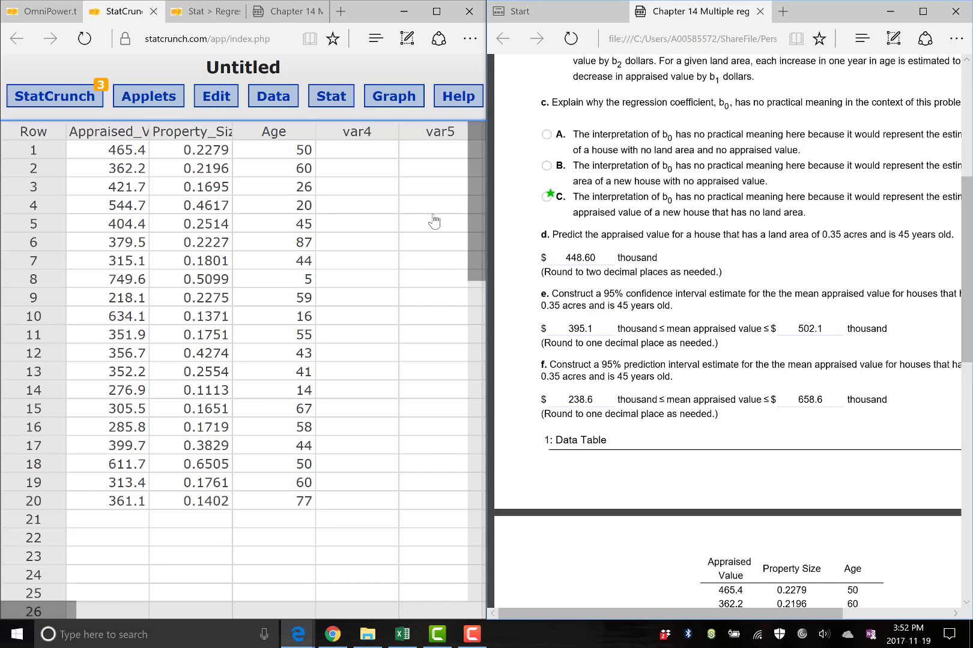
# Switch to the Chapter 14 PDF, then bring up Pearson eText's page 479 Figure 14.2 interval worksheet.
pyautogui.click(288, 14)
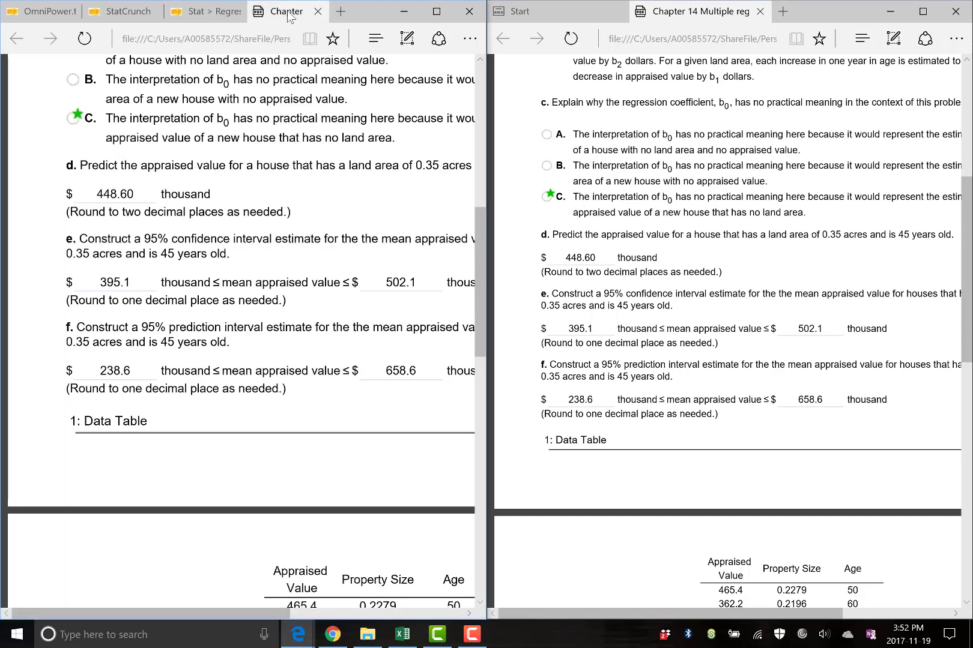
pyautogui.moveTo(304, 643)
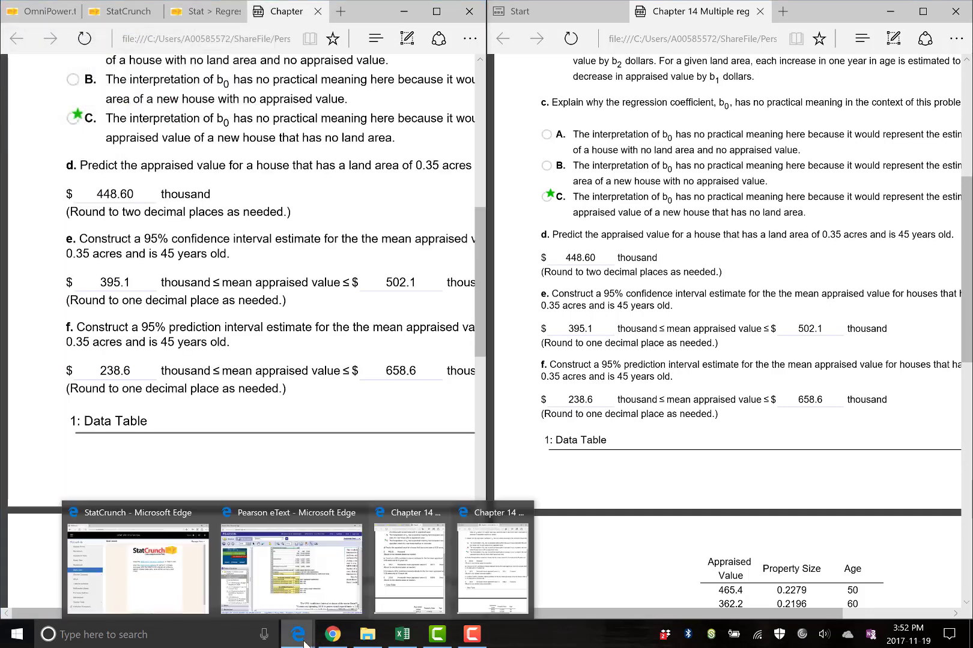
pyautogui.click(322, 580)
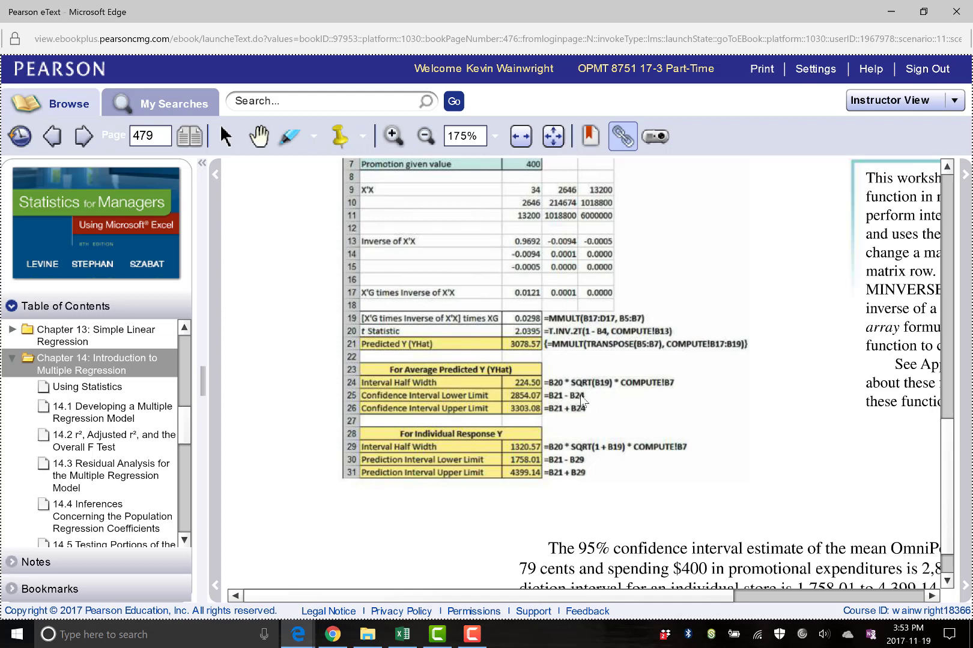
pyautogui.scroll(1, 584, 359)
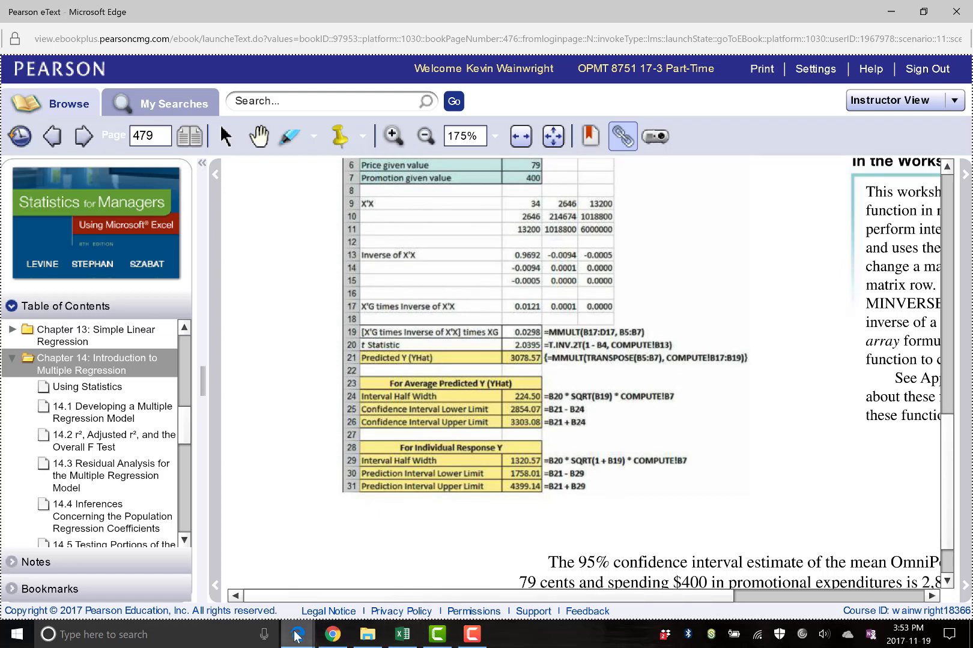
# Bring StatCrunch's data table back beside the Chapter 14 PDF and minimize the Pearson eText window.
pyautogui.moveTo(312, 635)
pyautogui.click(138, 564)
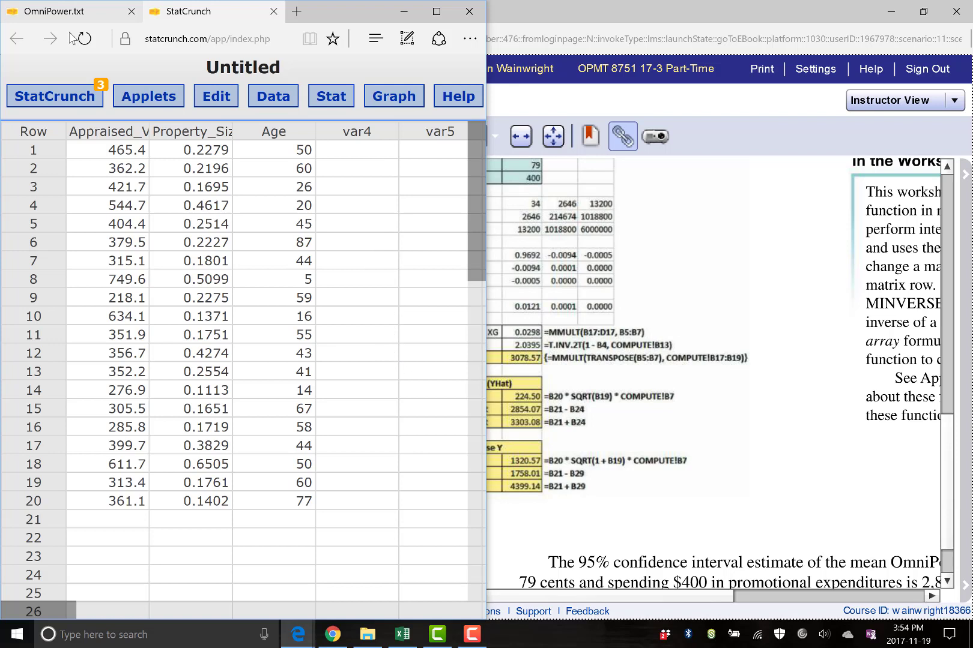
pyautogui.click(392, 279)
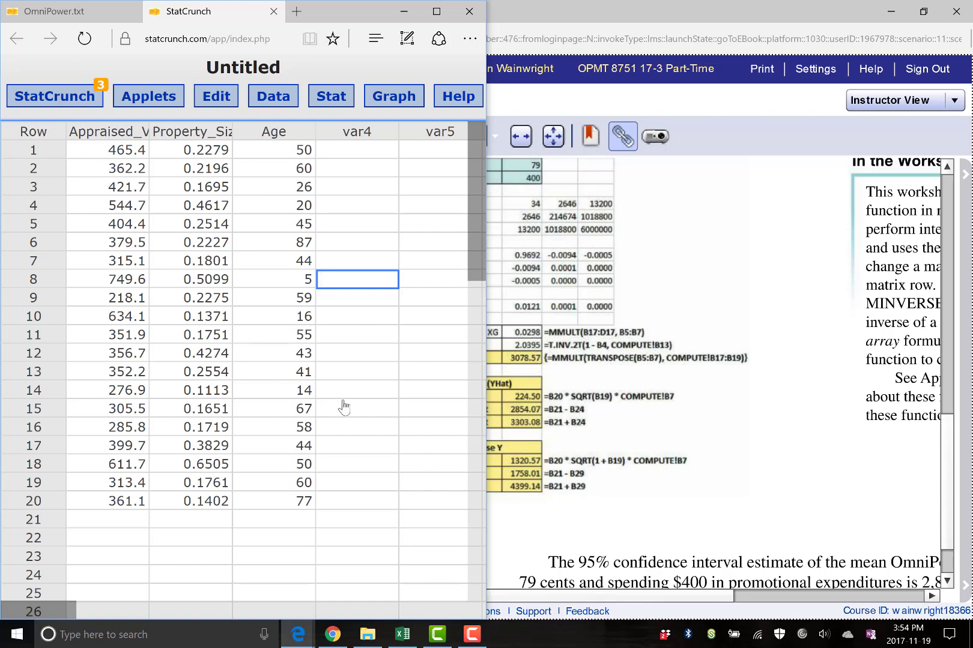
pyautogui.click(430, 243)
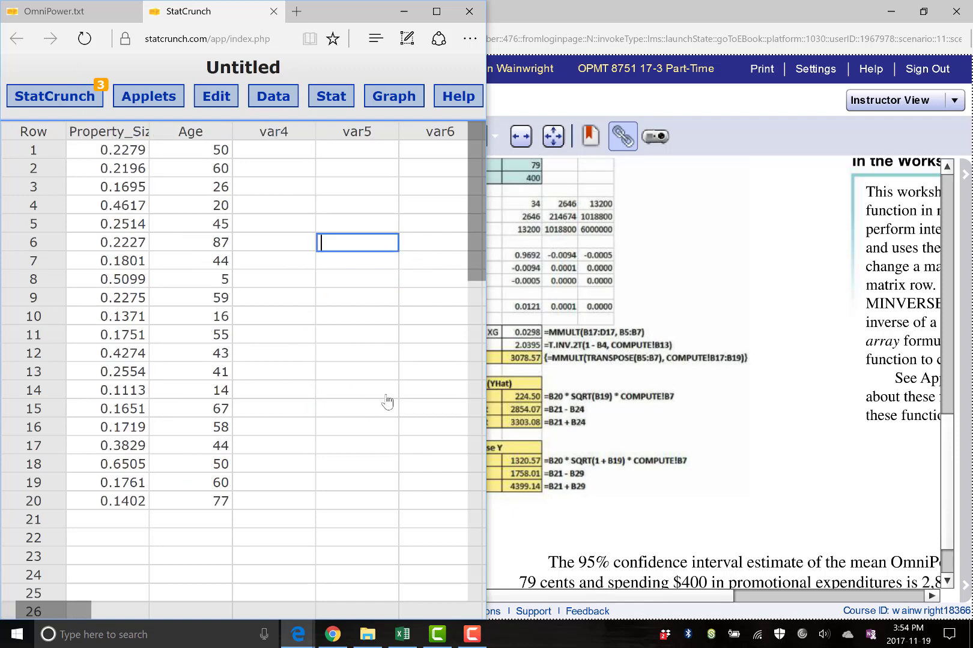
pyautogui.moveTo(84, 610); pyautogui.dragTo(48, 614)
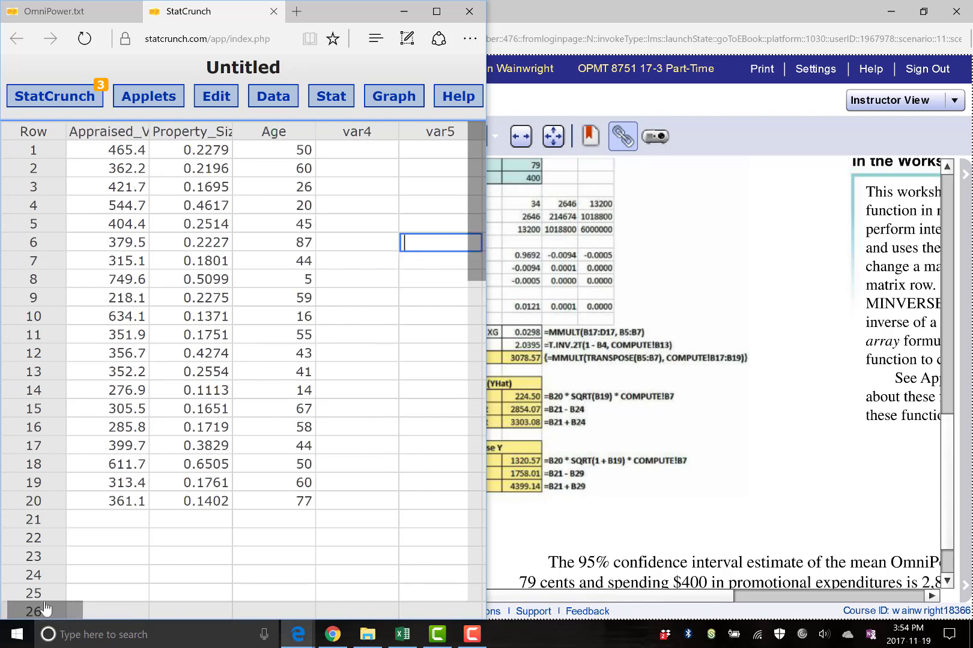
pyautogui.click(203, 543)
pyautogui.click(695, 506)
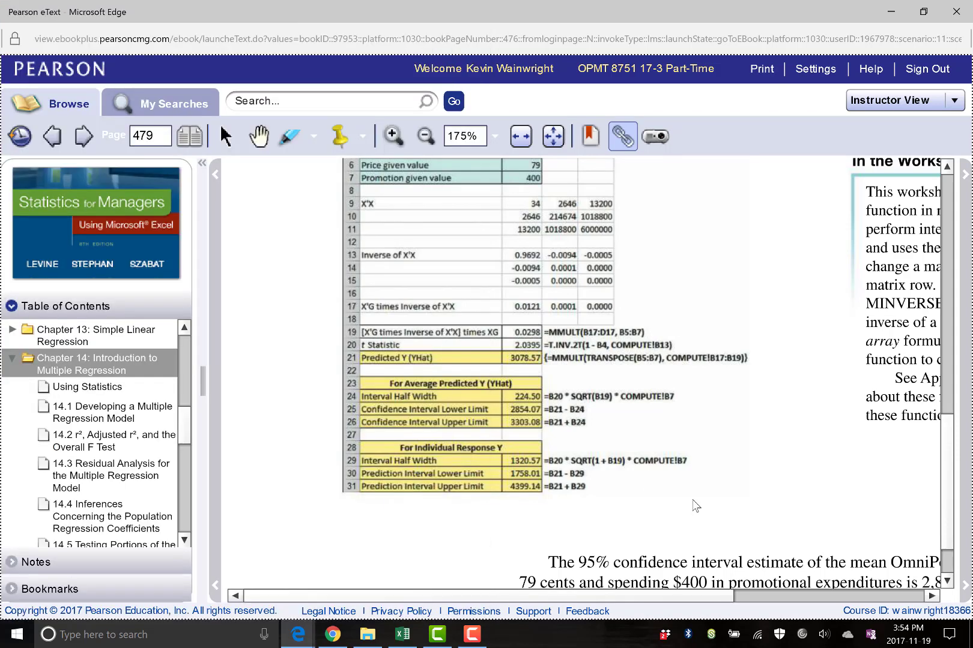
pyautogui.click(889, 12)
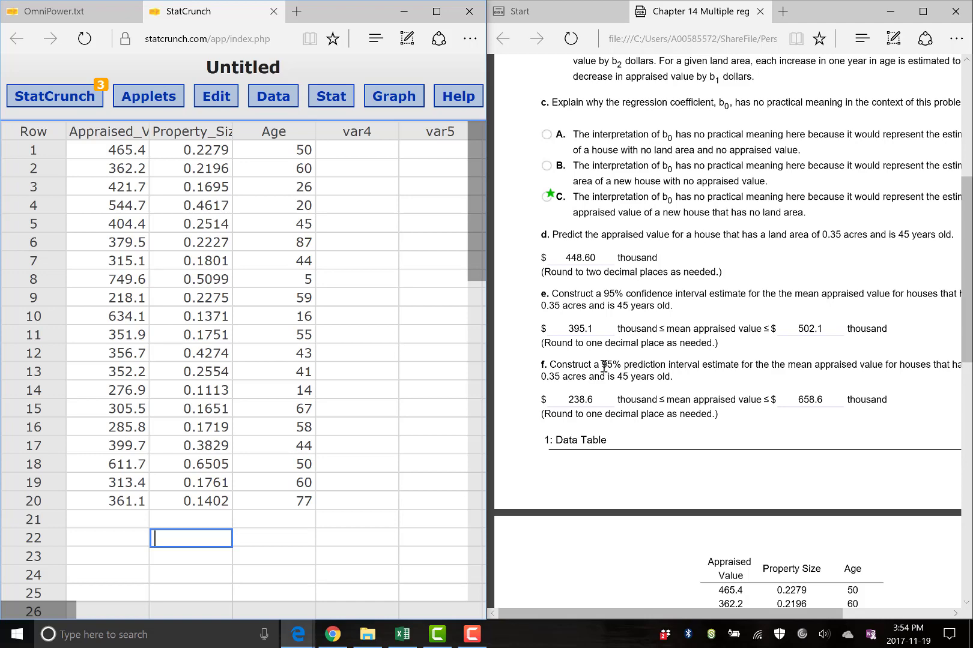
pyautogui.scroll(5, 603, 366)
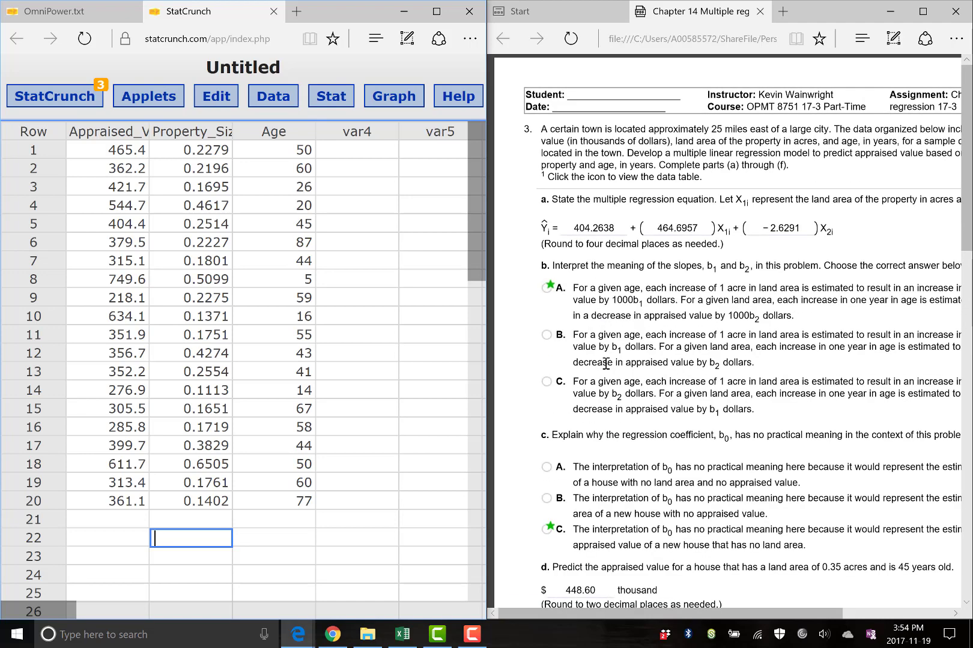
pyautogui.scroll(-5, 606, 364)
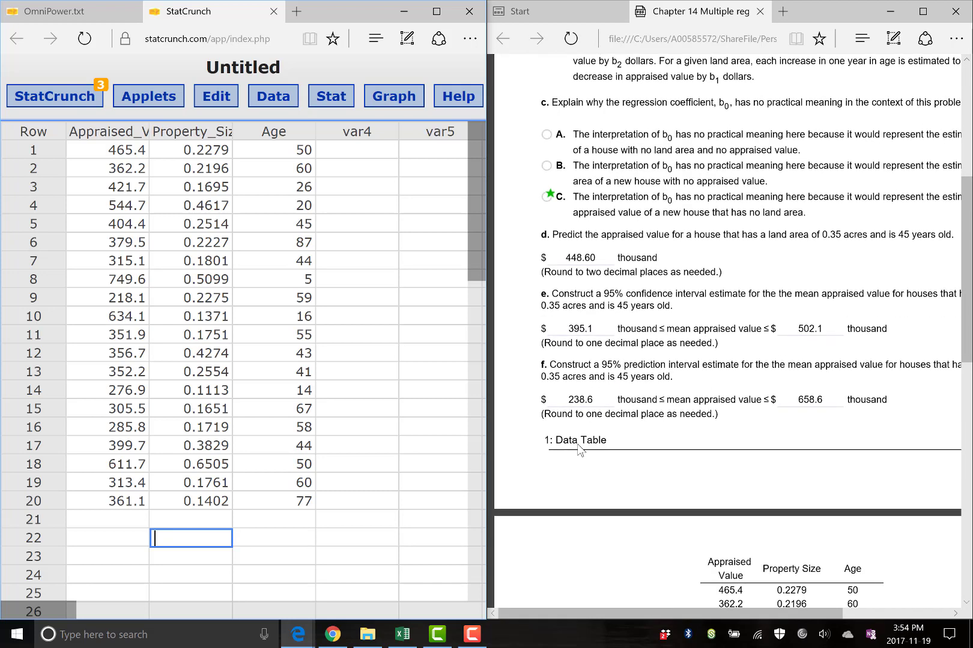
pyautogui.scroll(-3, 639, 348)
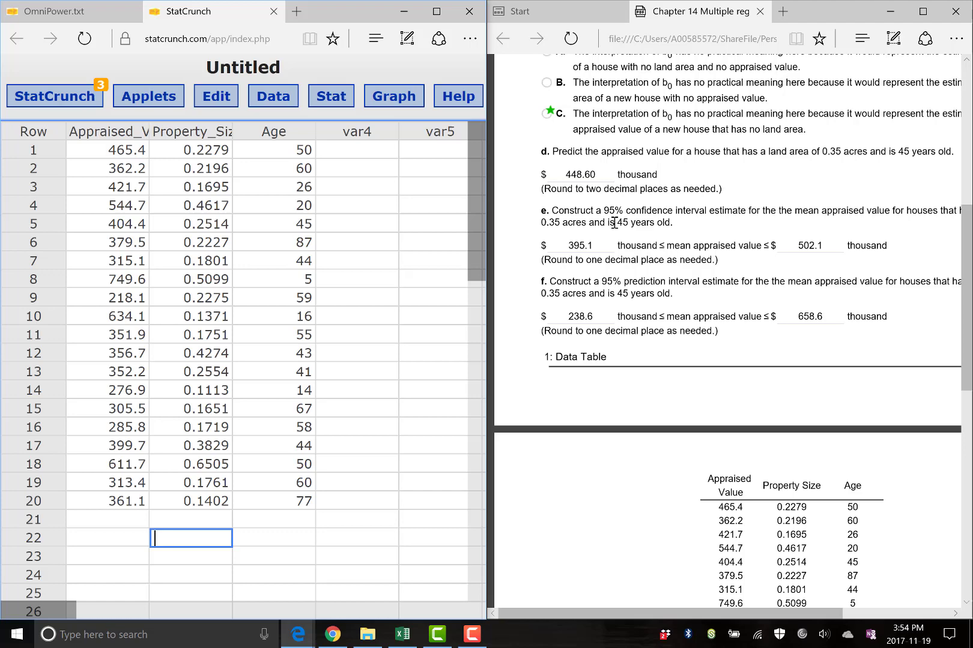
pyautogui.moveTo(730, 613); pyautogui.dragTo(760, 615)
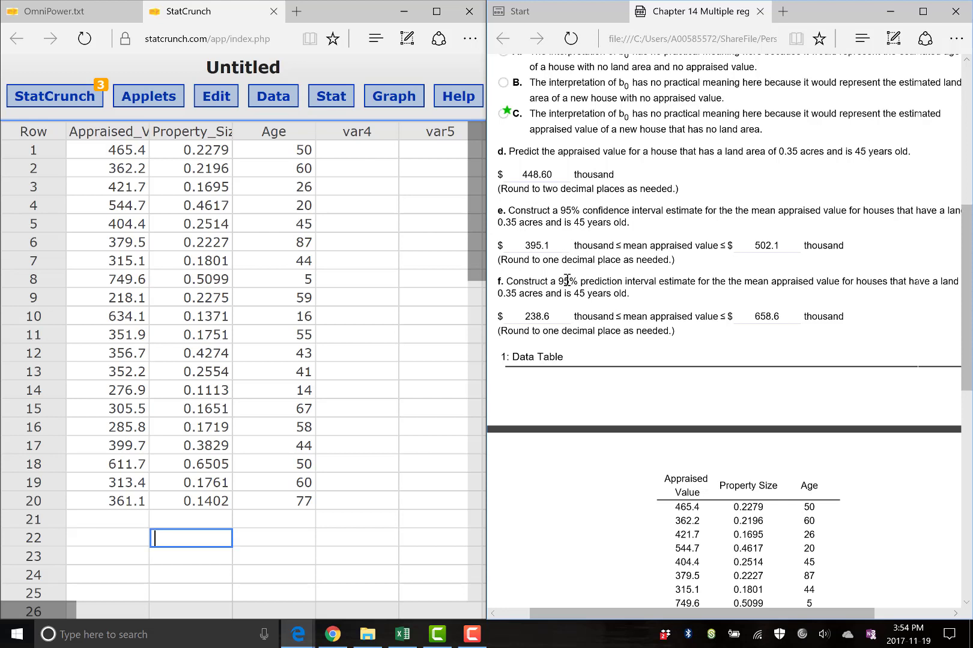
pyautogui.moveTo(524, 281); pyautogui.dragTo(768, 286)
pyautogui.click(727, 305)
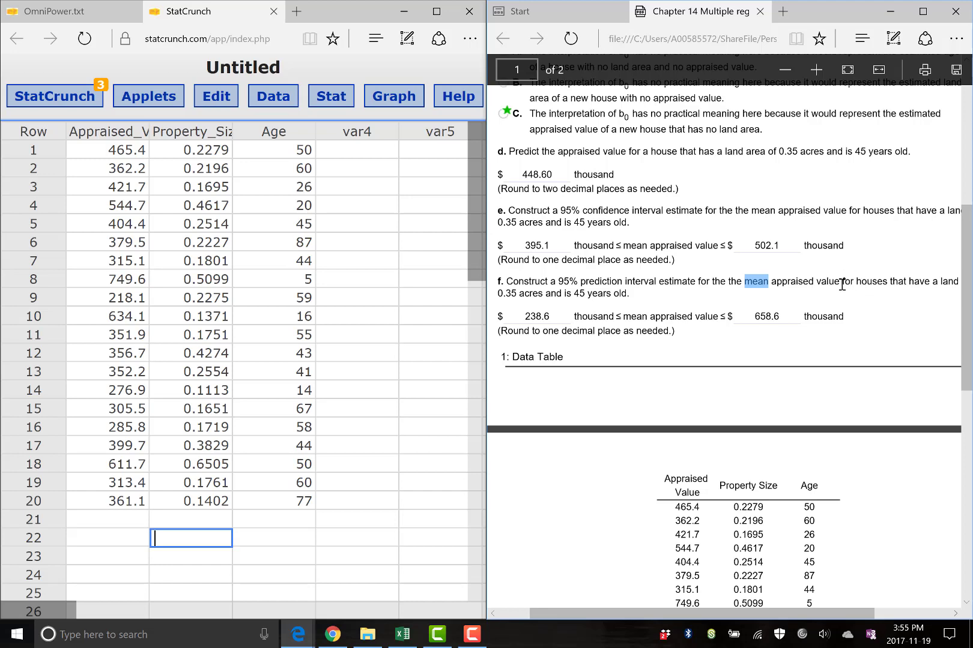
pyautogui.click(779, 289)
pyautogui.moveTo(559, 281); pyautogui.dragTo(573, 284)
pyautogui.click(575, 316)
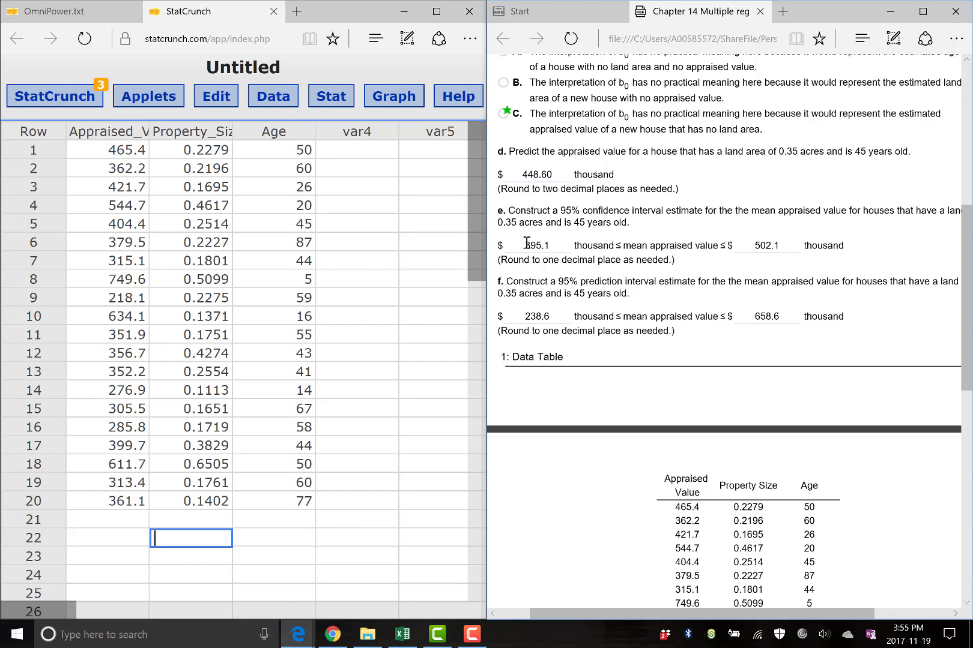
pyautogui.moveTo(527, 246); pyautogui.dragTo(852, 253)
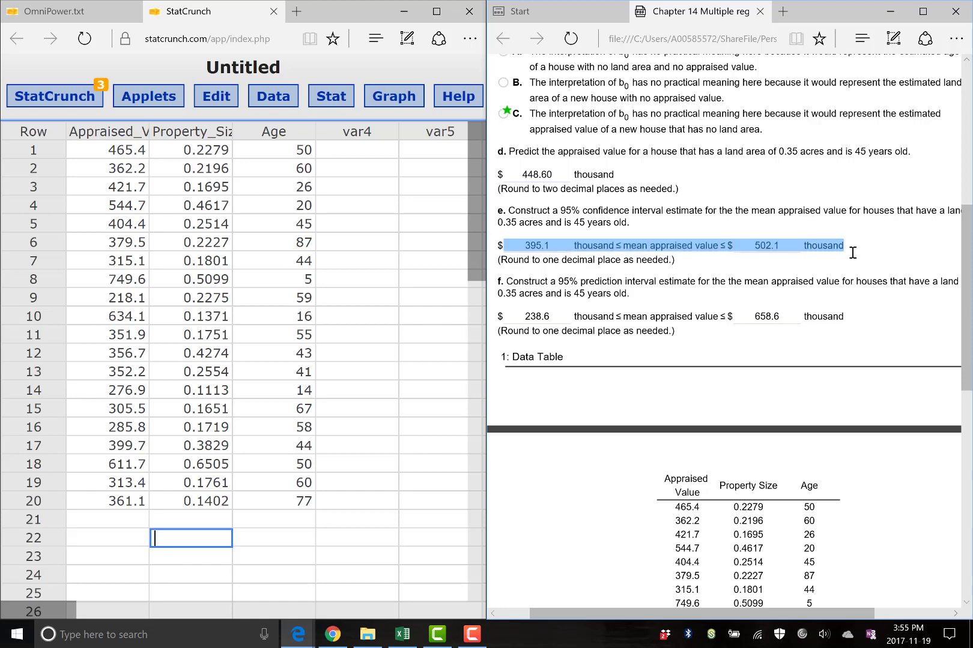
pyautogui.click(868, 257)
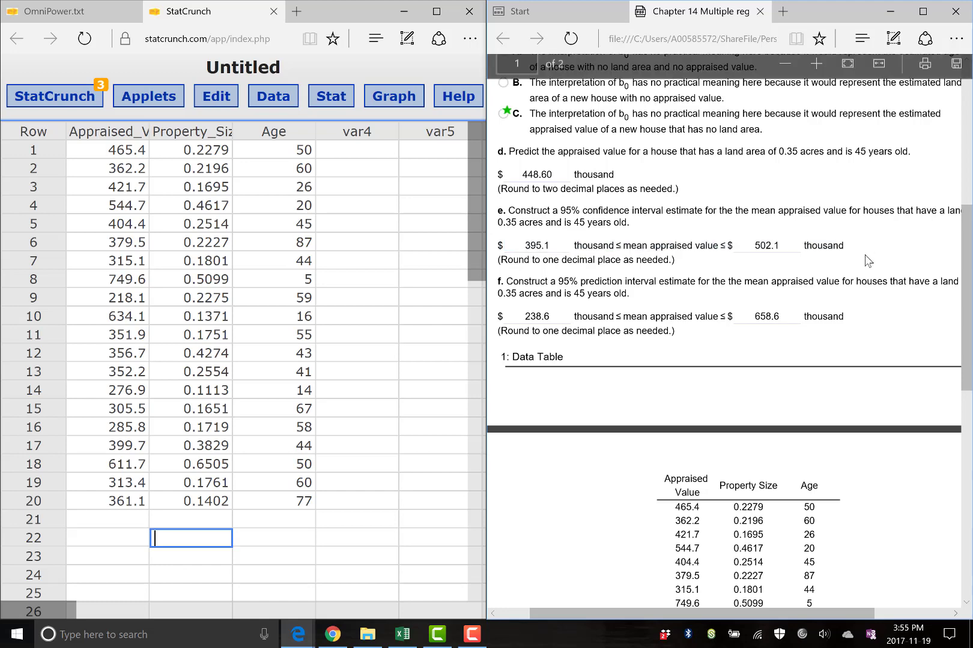
pyautogui.moveTo(526, 246); pyautogui.dragTo(848, 245)
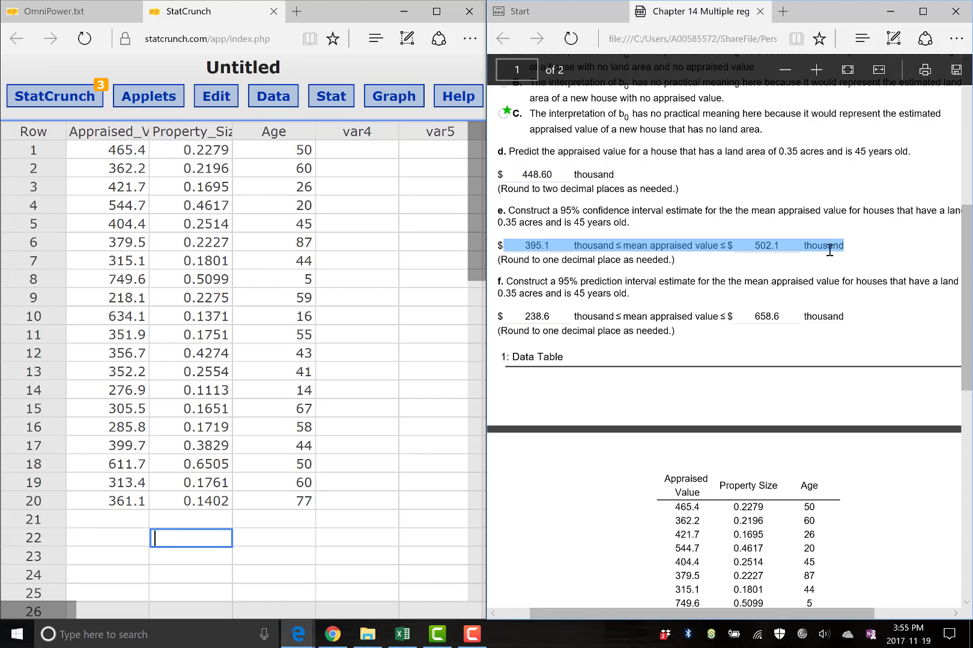
pyautogui.click(576, 246)
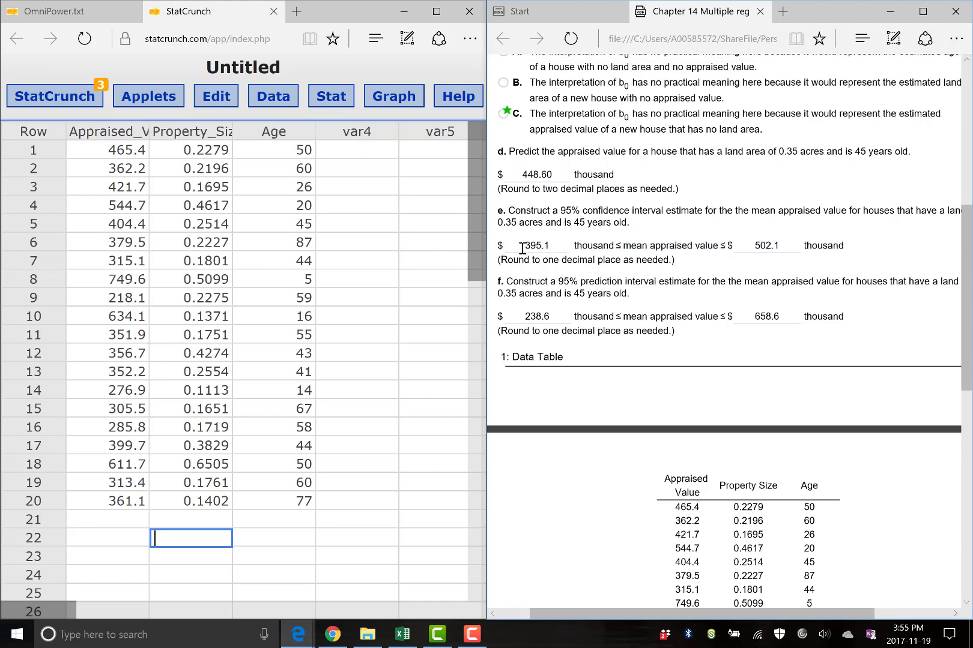
pyautogui.moveTo(520, 246); pyautogui.dragTo(851, 247)
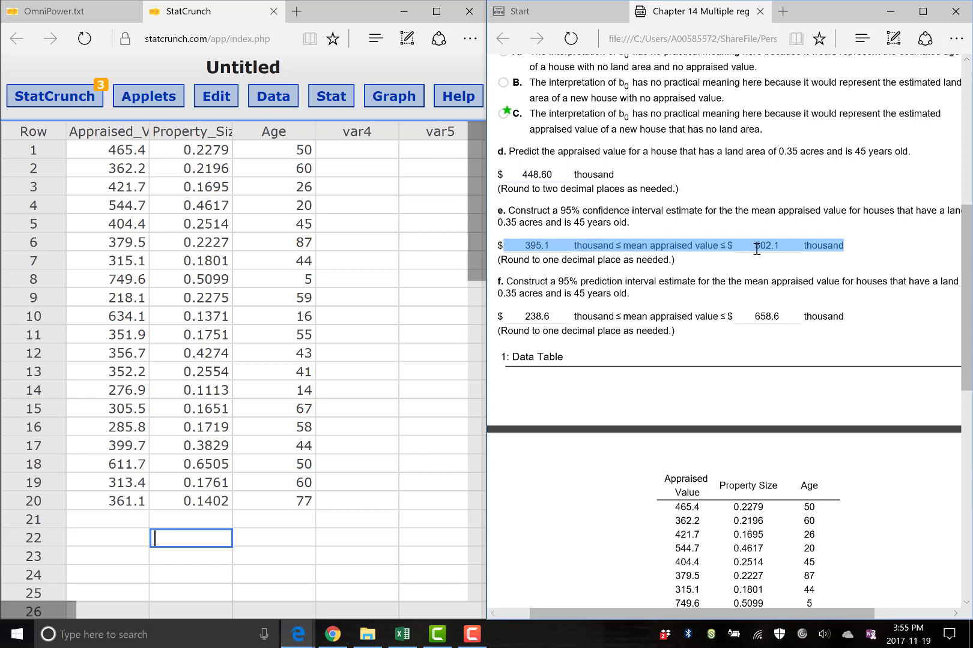
pyautogui.click(556, 282)
pyautogui.moveTo(535, 283); pyautogui.dragTo(778, 281)
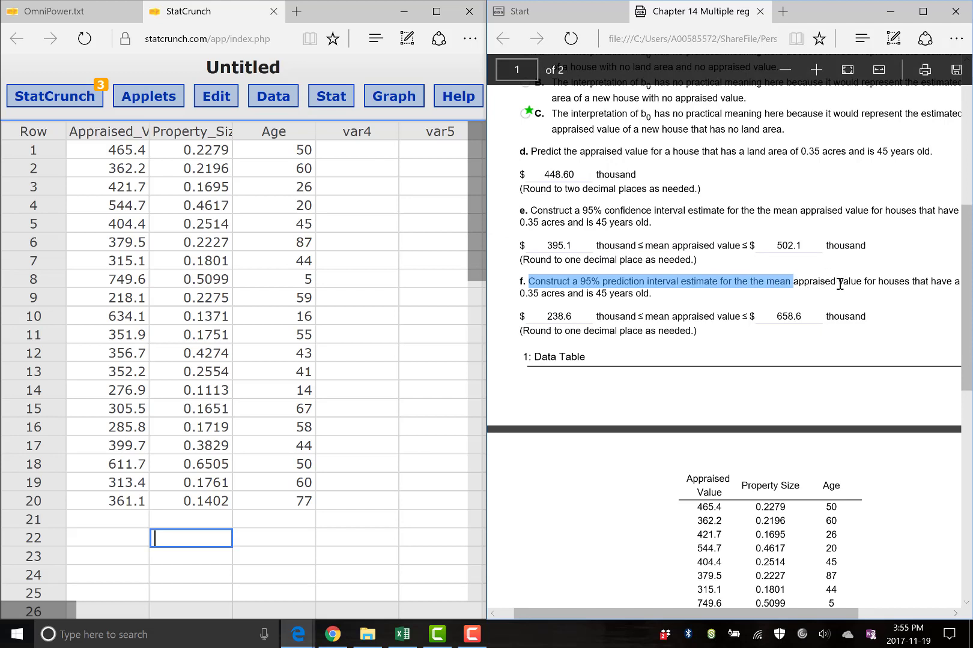
pyautogui.click(546, 293)
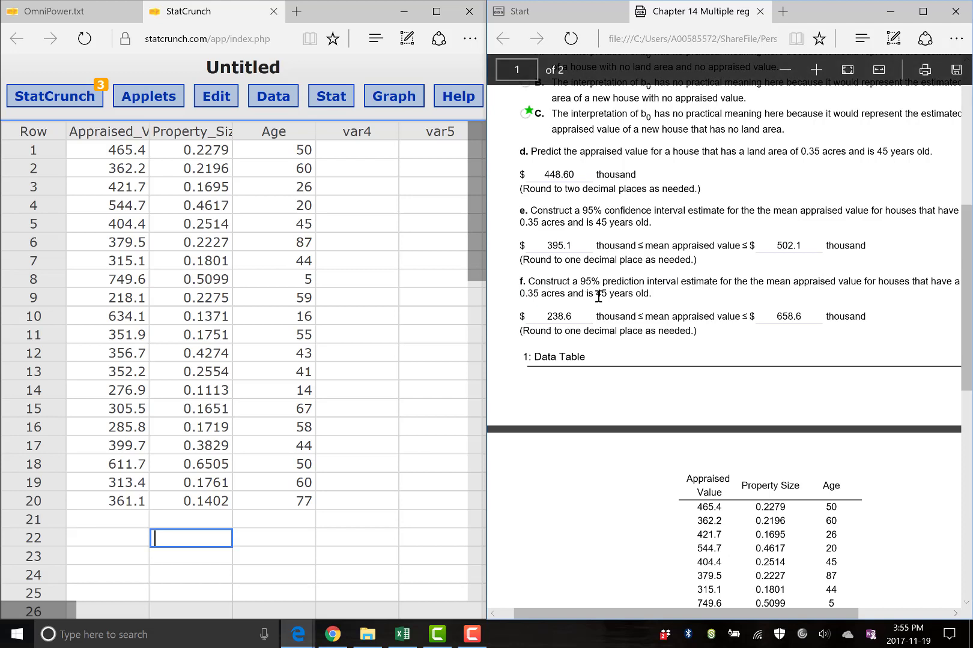
pyautogui.moveTo(595, 295); pyautogui.dragTo(647, 295)
pyautogui.click(711, 286)
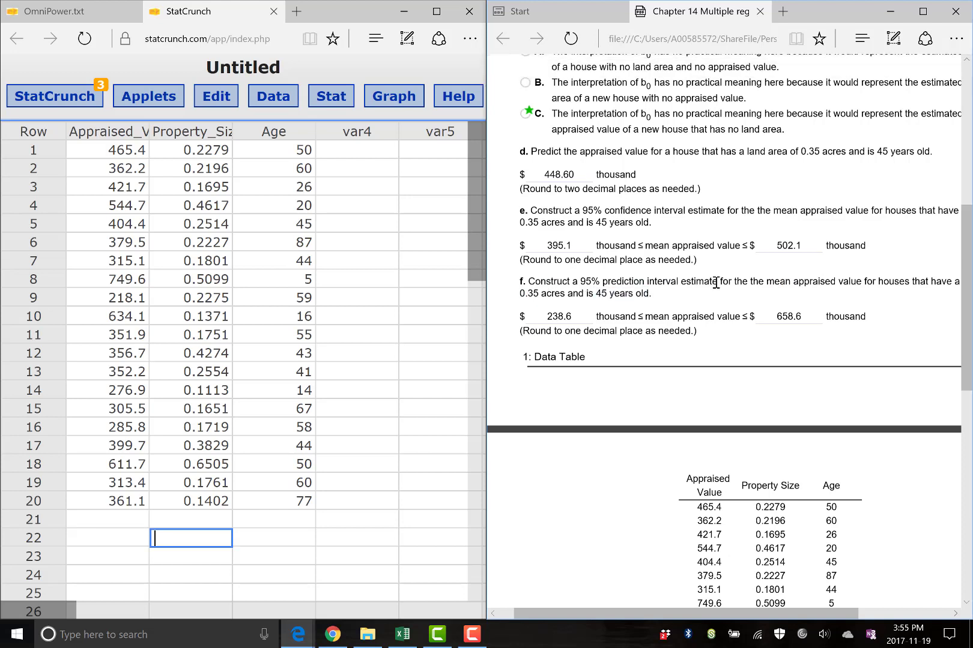
# Enter 0.35 for Property_Size and 45 for Age in row 21, keeping Appraised_Value blank.
pyautogui.click(428, 305)
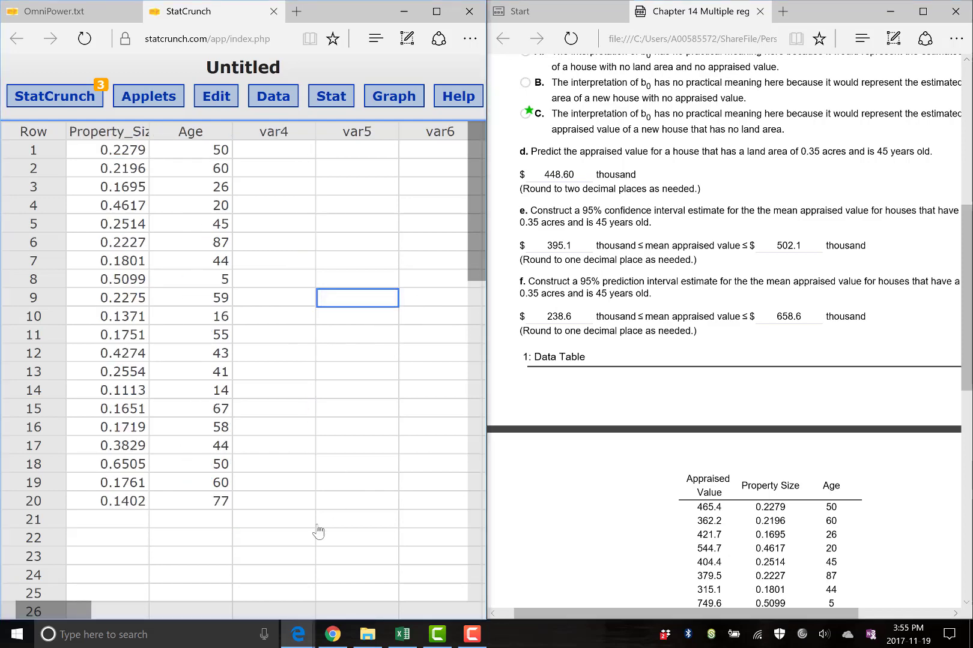
pyautogui.moveTo(45, 609); pyautogui.dragTo(30, 609)
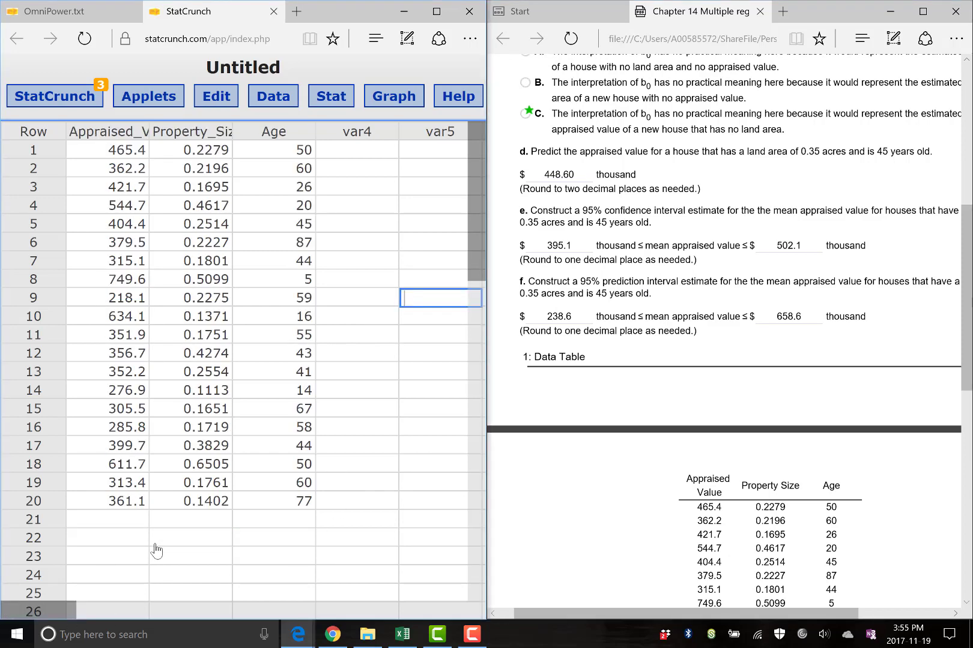
pyautogui.click(180, 520)
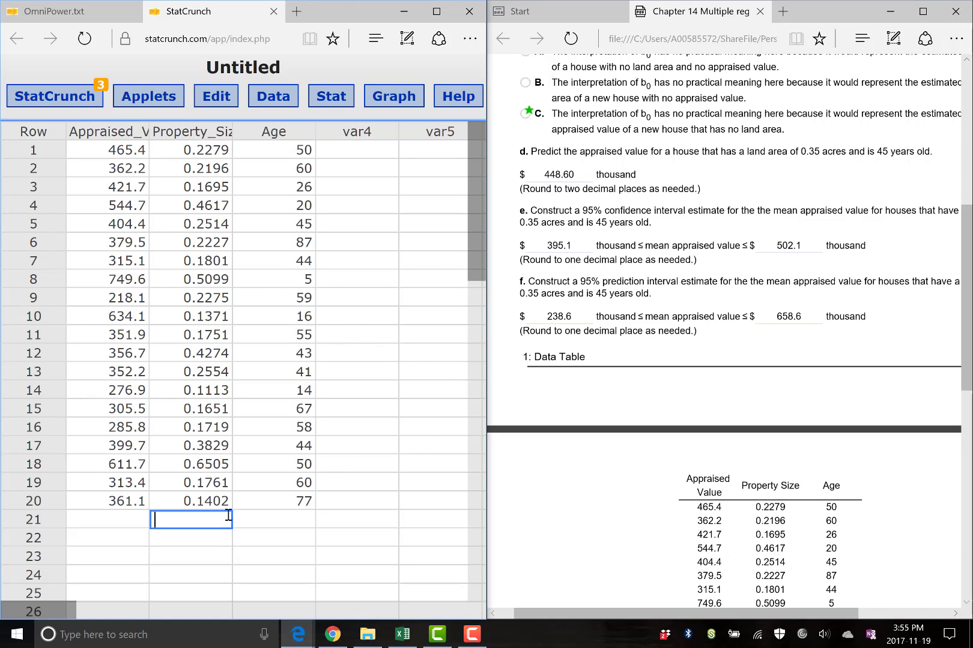
pyautogui.write('.35')
pyautogui.press('Tab')
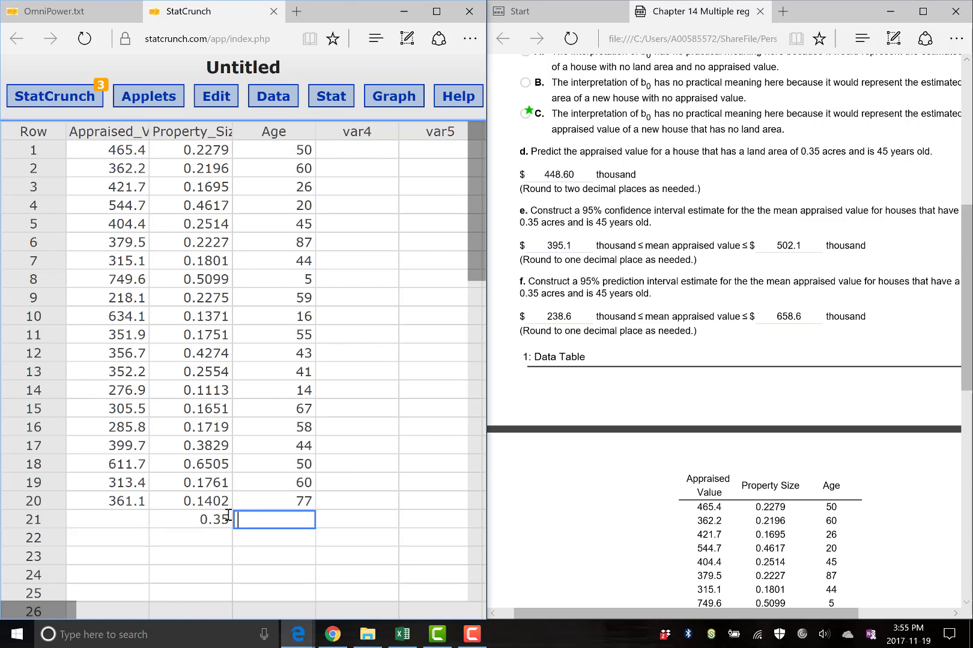
pyautogui.write('45')
pyautogui.hotkey('ctrl', 'a')
pyautogui.click(373, 411)
pyautogui.click(372, 293)
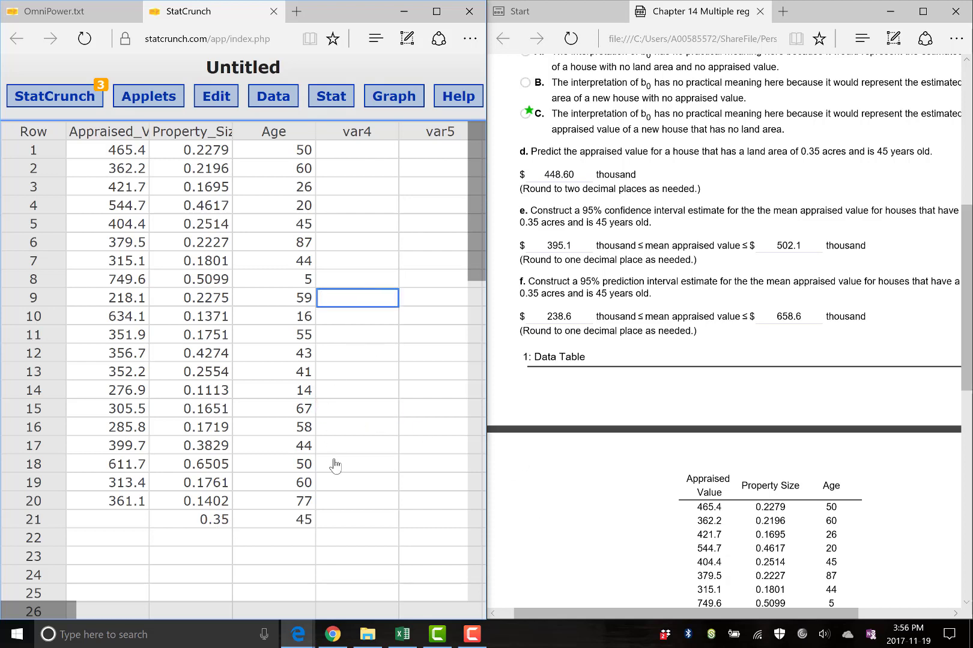
pyautogui.click(114, 521)
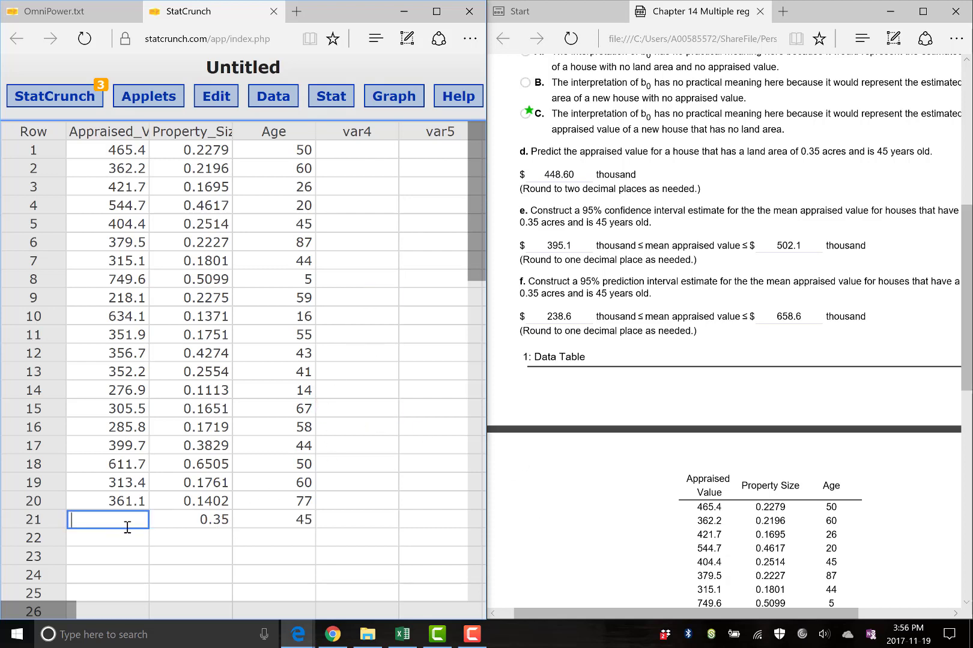
pyautogui.click(380, 485)
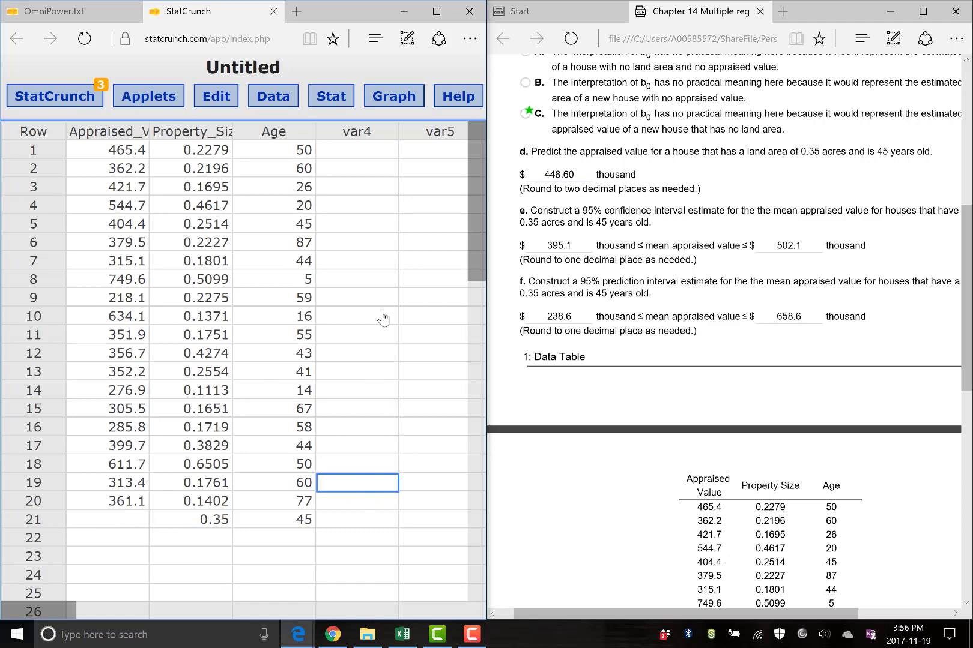
pyautogui.click(400, 261)
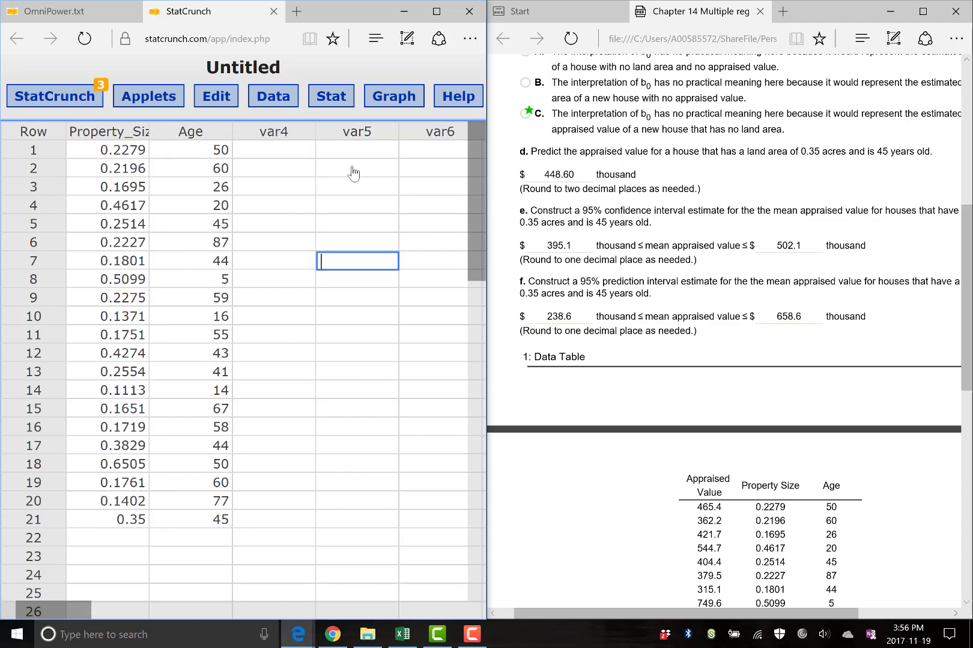
# Open Multiple Linear Regression and set Appraised_Value as the response variable.
pyautogui.moveTo(87, 612); pyautogui.dragTo(11, 607)
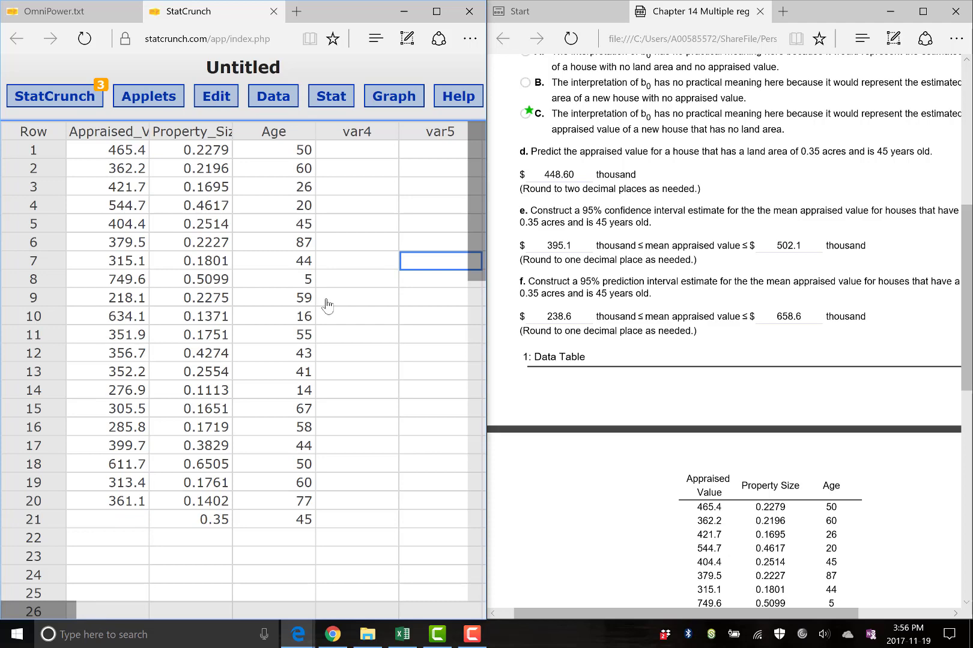
pyautogui.click(324, 100)
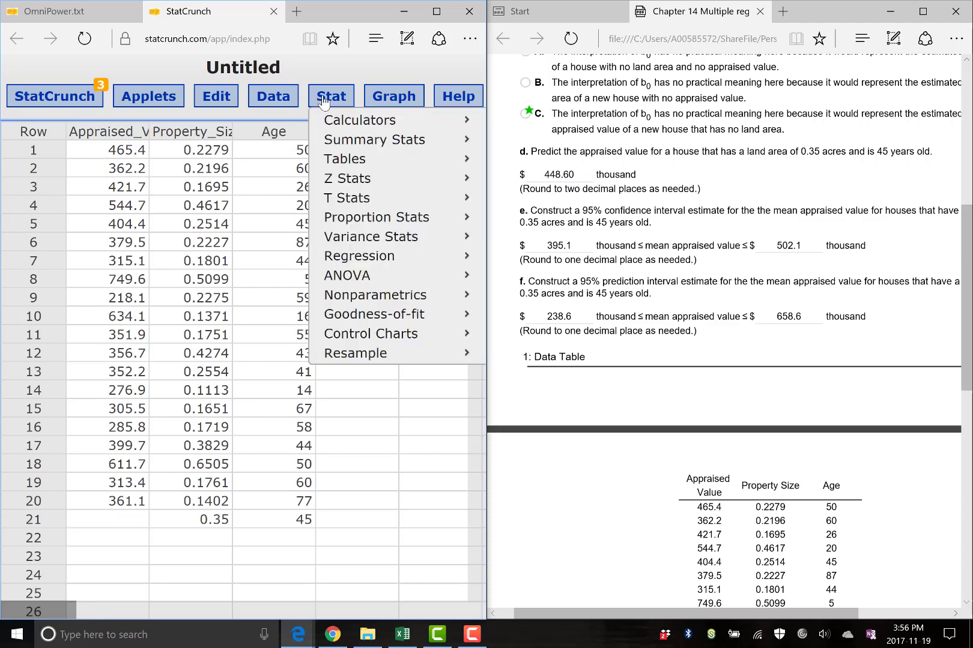
pyautogui.moveTo(315, 257)
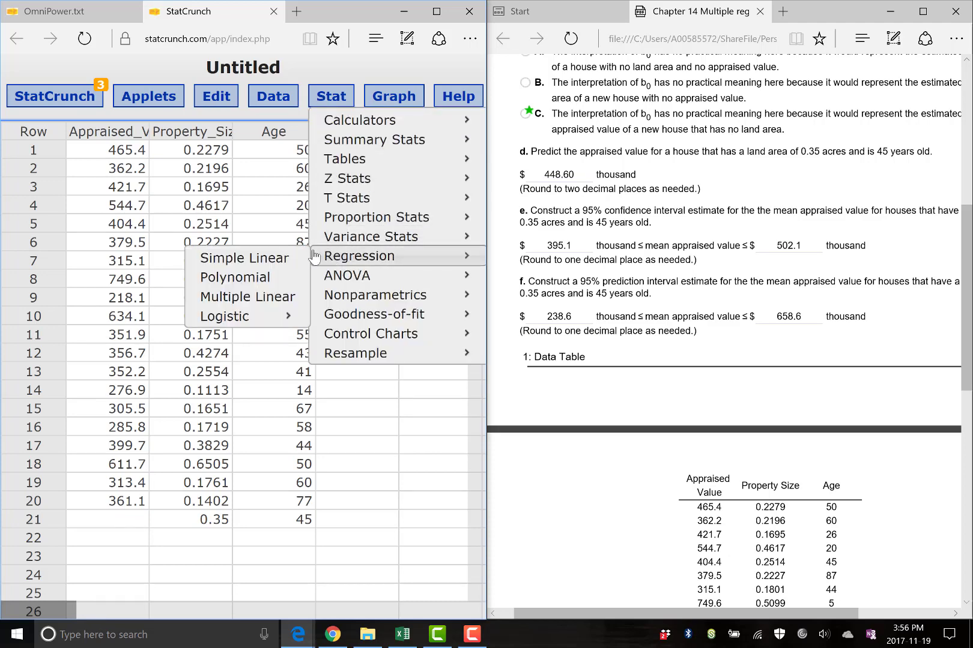
pyautogui.click(258, 298)
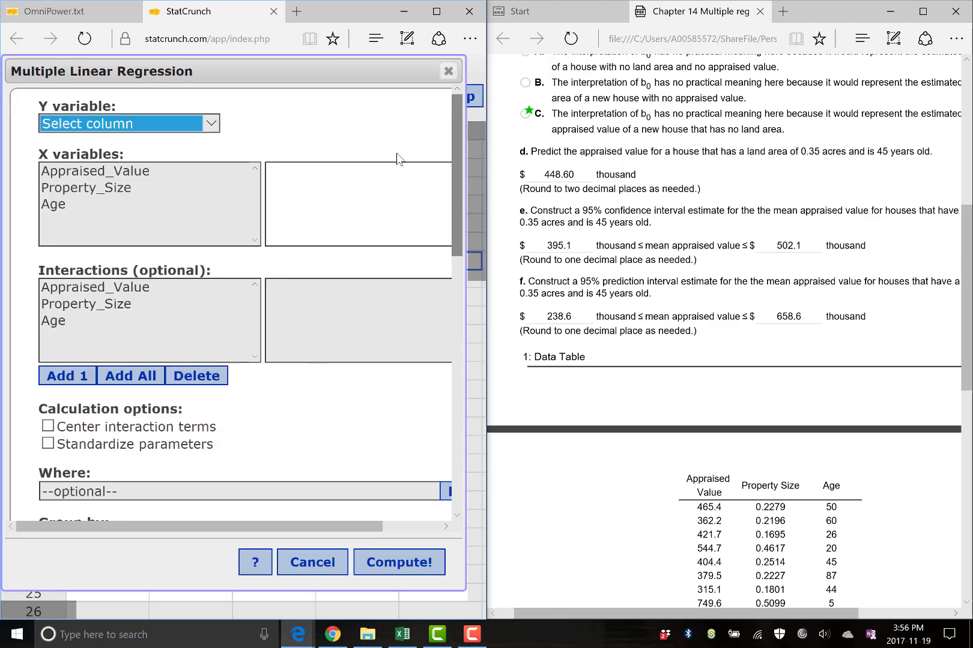
pyautogui.click(201, 126)
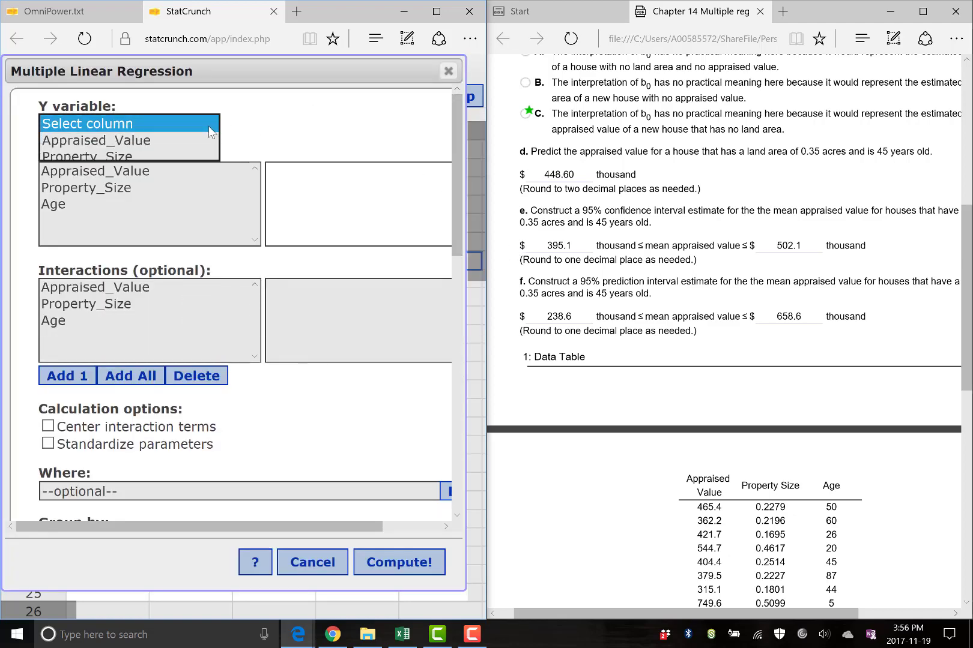
pyautogui.click(169, 144)
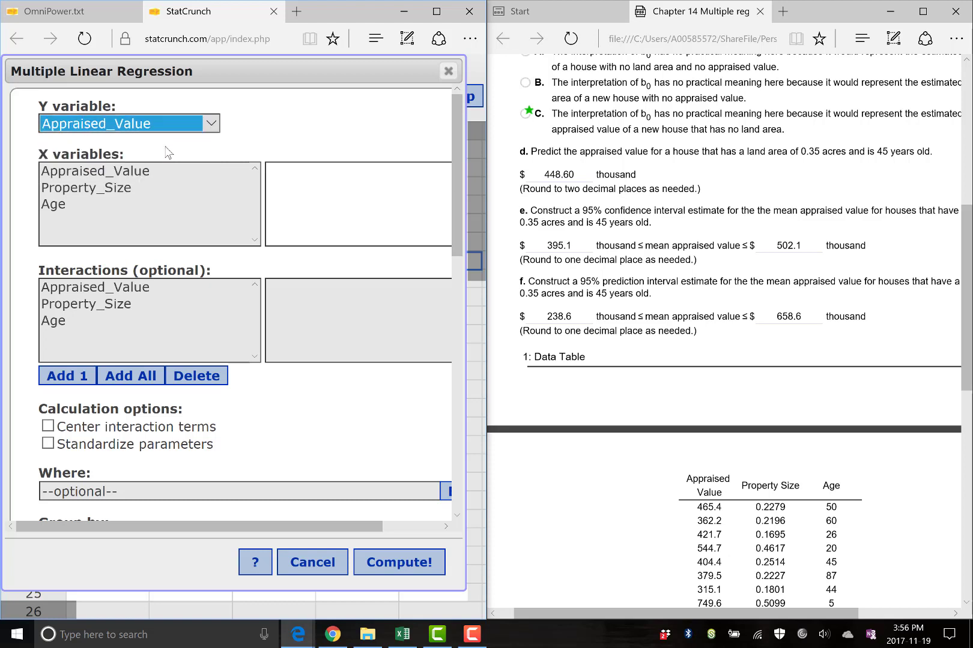
# Select Property_Size and Age as the predictor variables, leaving Appraised_Value out.
pyautogui.click(133, 188)
pyautogui.keyDown('shift'); pyautogui.click(129, 206); pyautogui.keyUp('shift')
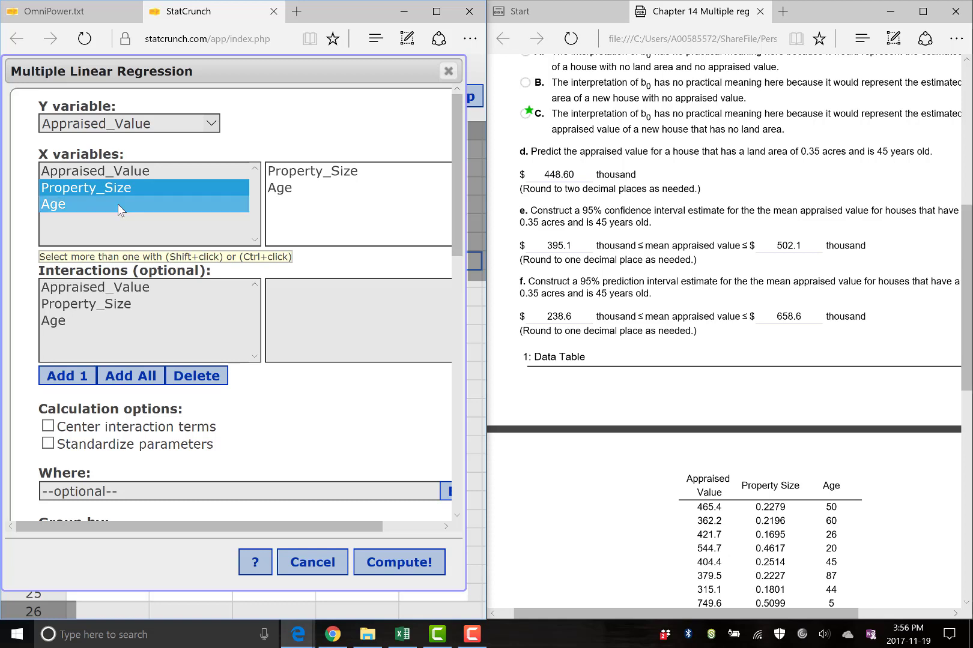
pyautogui.click(118, 189)
pyautogui.click(132, 200)
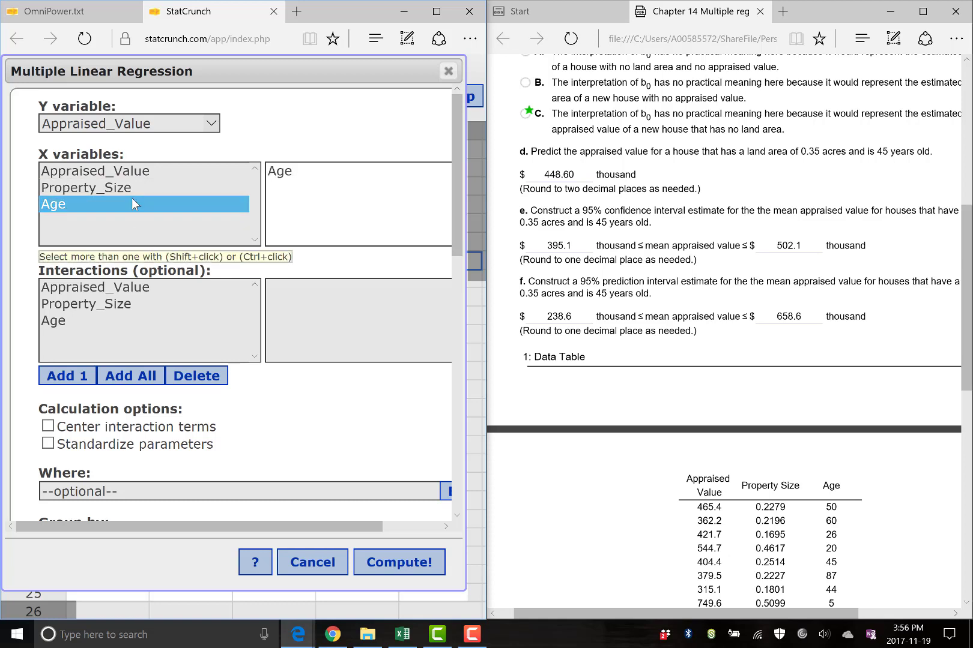
pyautogui.click(125, 189)
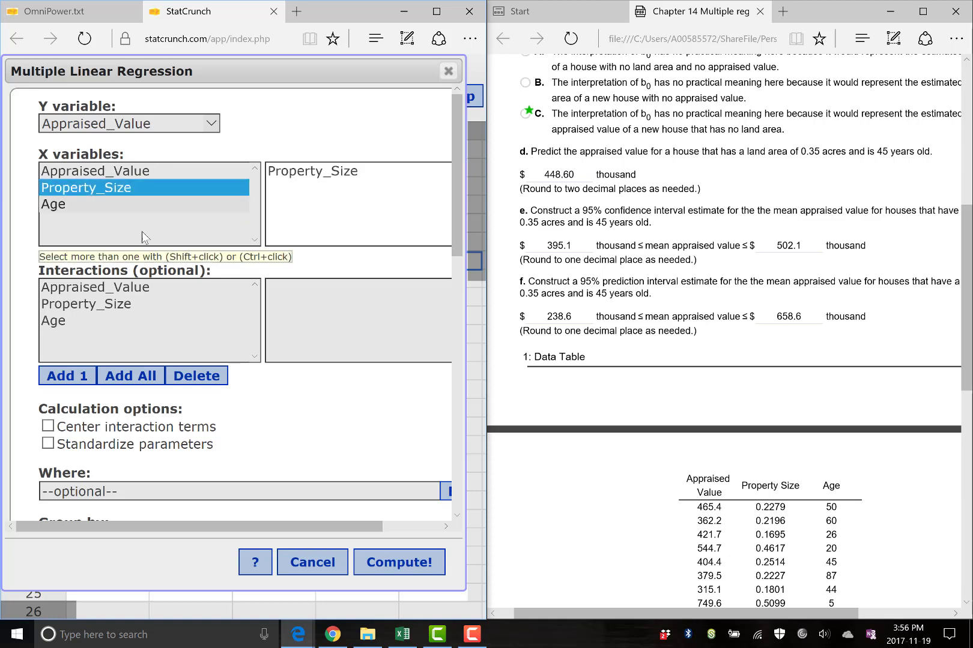
pyautogui.keyDown('ctrl'); pyautogui.click(124, 205); pyautogui.keyUp('ctrl')
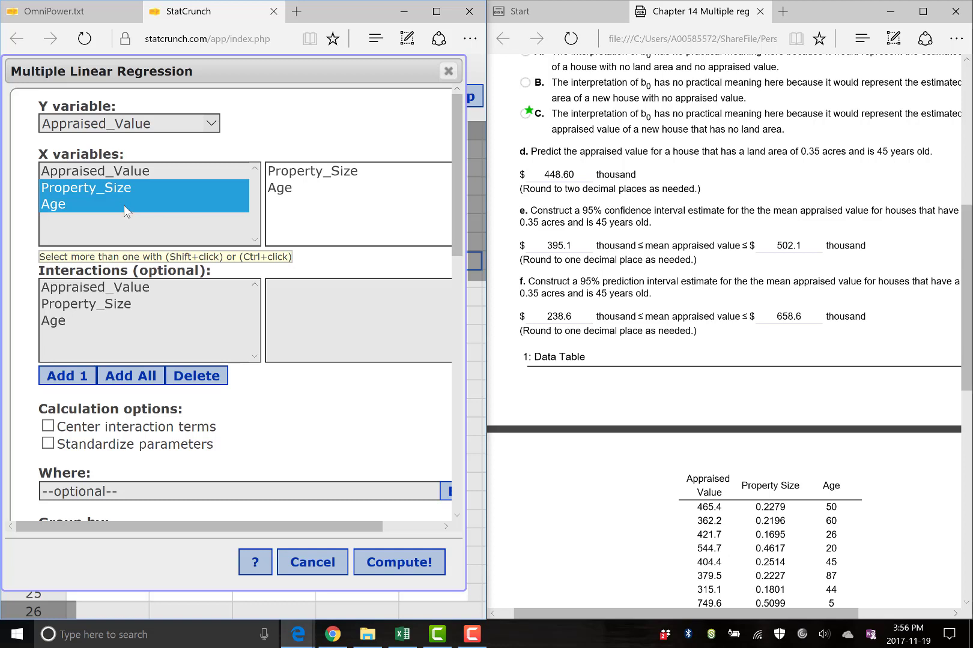
pyautogui.keyDown('ctrl'); pyautogui.click(130, 171); pyautogui.keyUp('ctrl')
pyautogui.keyDown('ctrl'); pyautogui.click(137, 175); pyautogui.keyUp('ctrl')
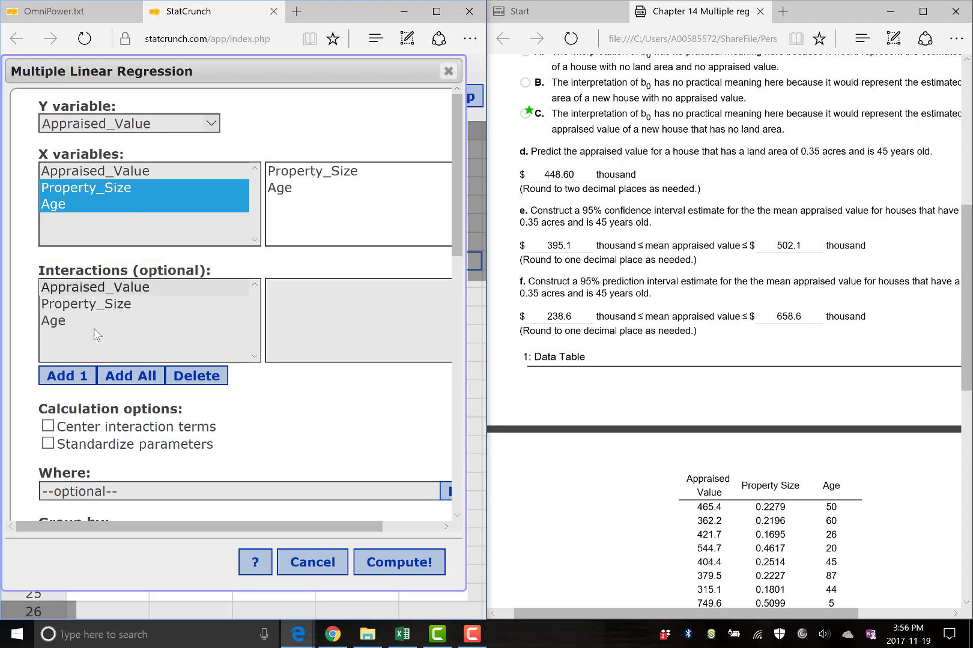
# Switch Perform to confidence intervals with the level kept at 0.95.
pyautogui.scroll(-2, 219, 432)
pyautogui.scroll(-4, 220, 430)
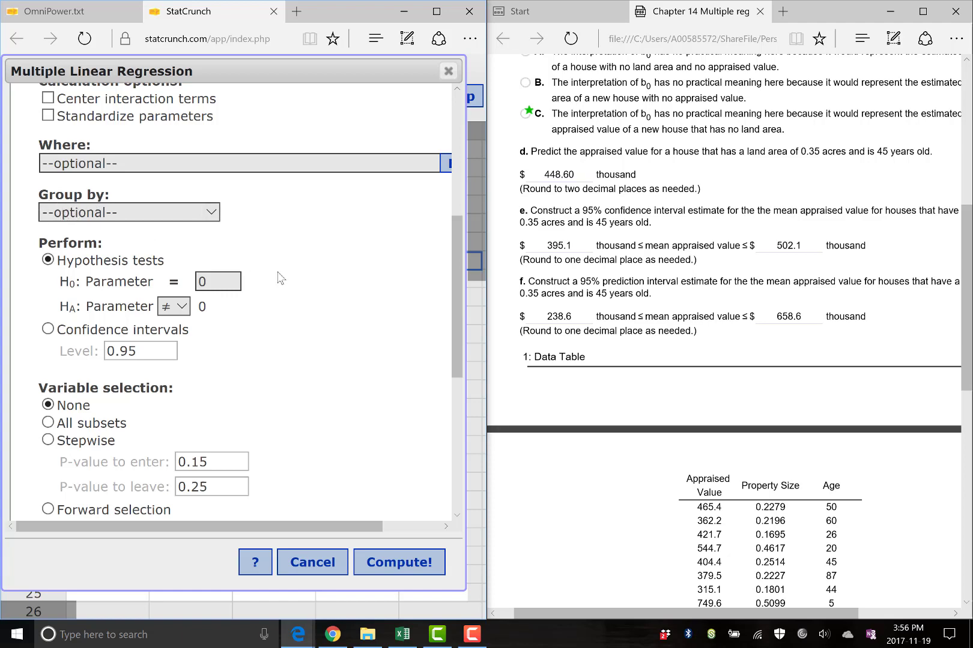
pyautogui.scroll(-2, 279, 277)
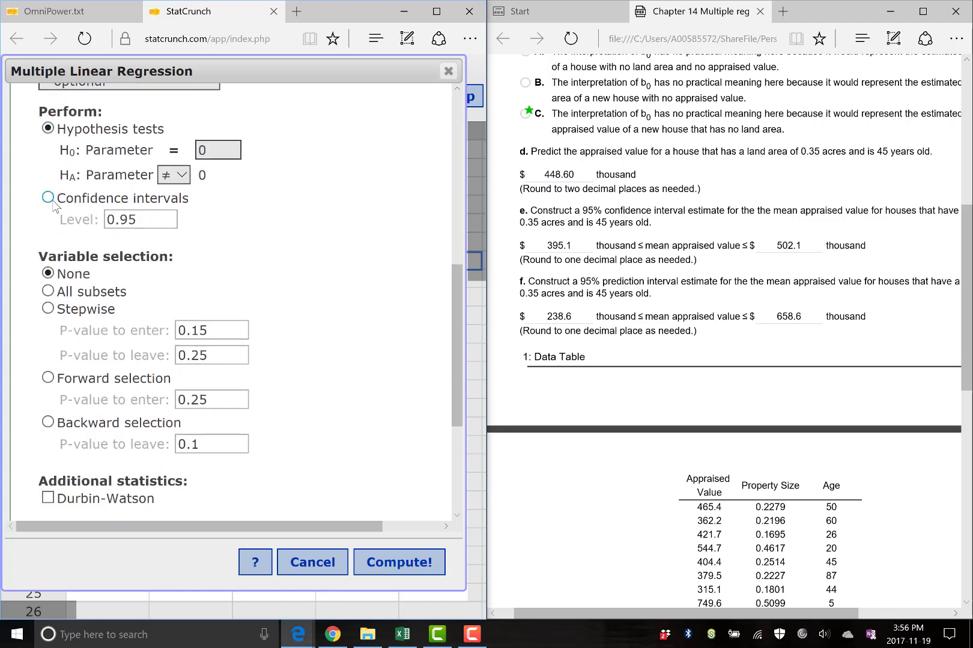
pyautogui.click(48, 198)
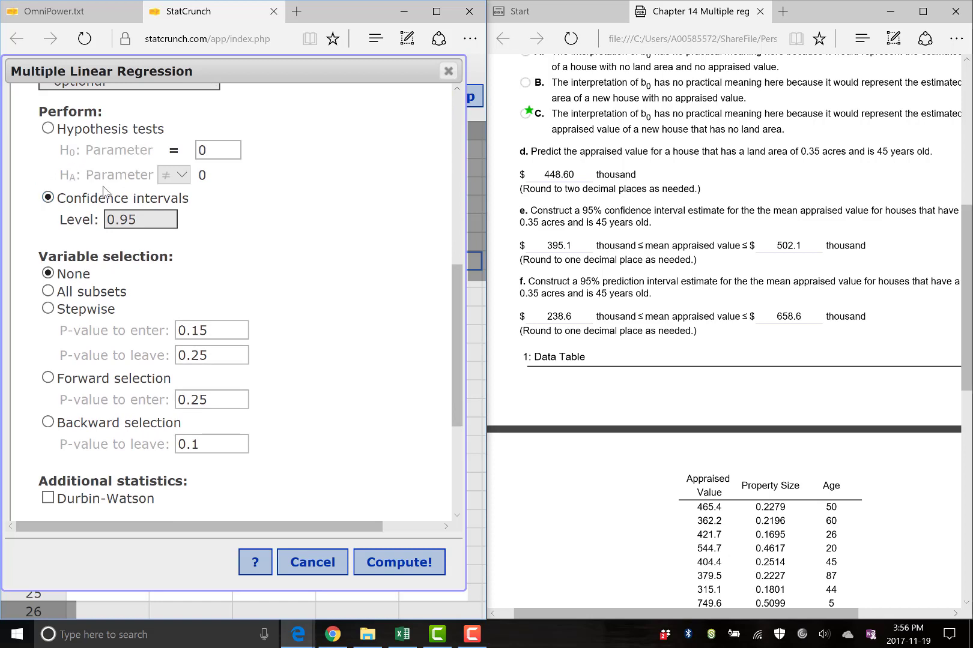
pyautogui.moveTo(141, 220)
pyautogui.mouseDown()
pyautogui.moveTo(120, 220)
pyautogui.moveTo(128, 219)
pyautogui.mouseUp()
pyautogui.click(148, 219)
pyautogui.scroll(-4, 261, 279)
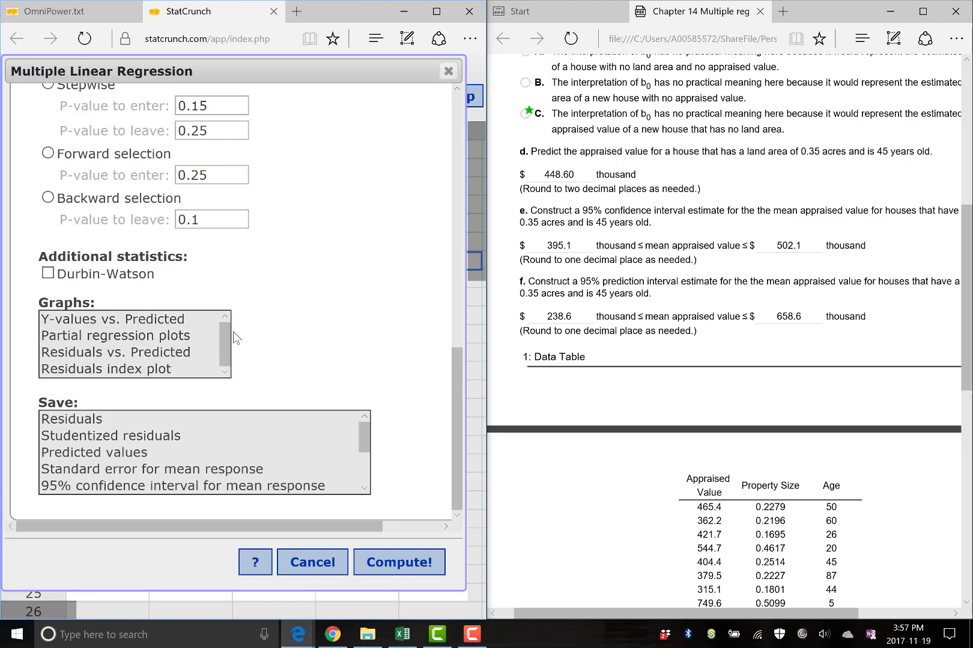
# Save both the 95% mean-response interval and the 95% individual prediction interval.
pyautogui.scroll(-3, 150, 451)
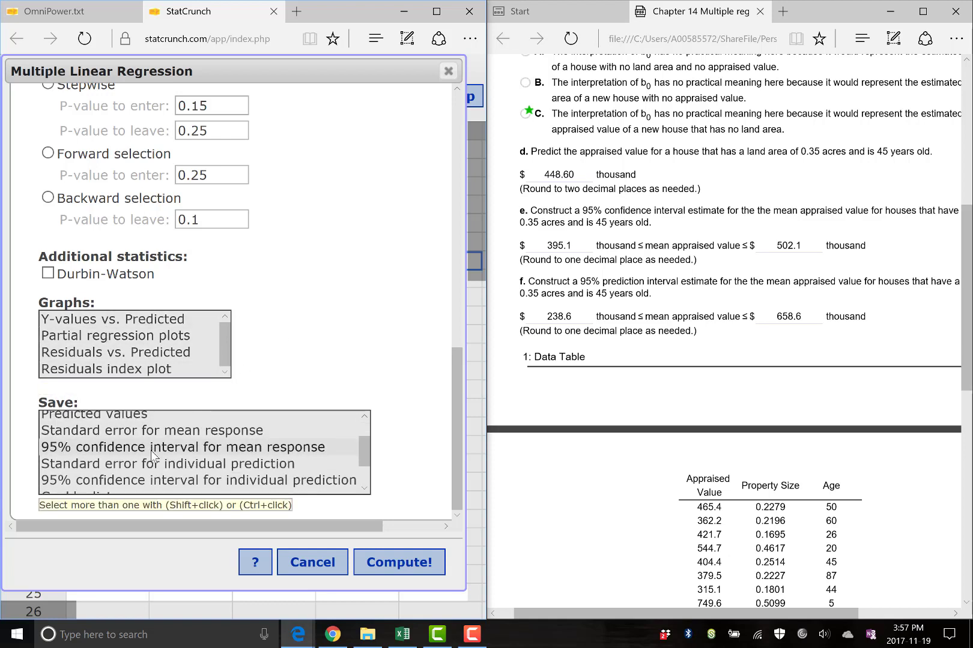
pyautogui.click(258, 446)
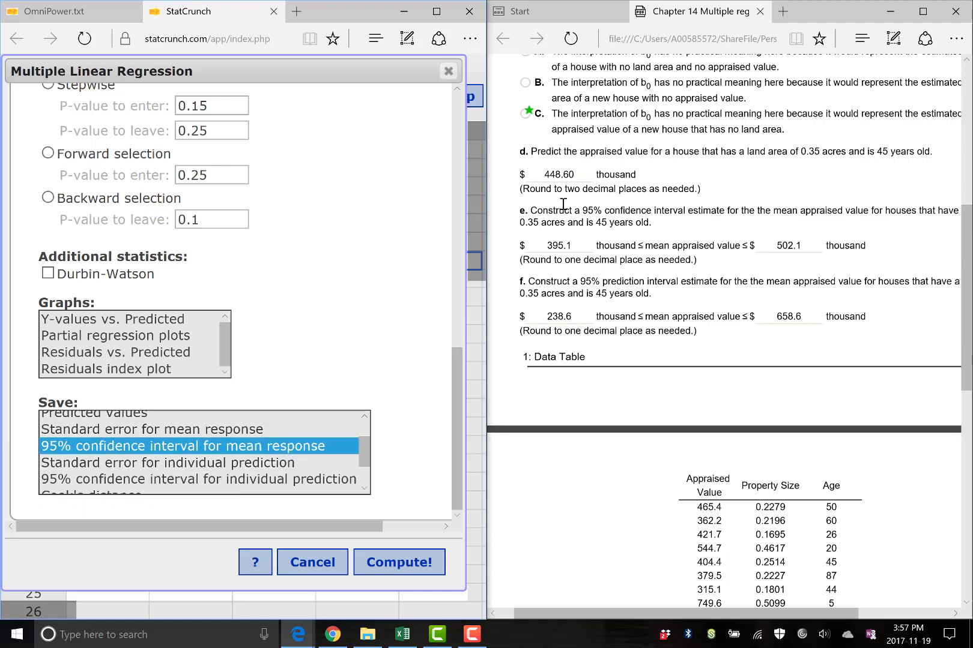
pyautogui.scroll(-2, 367, 426)
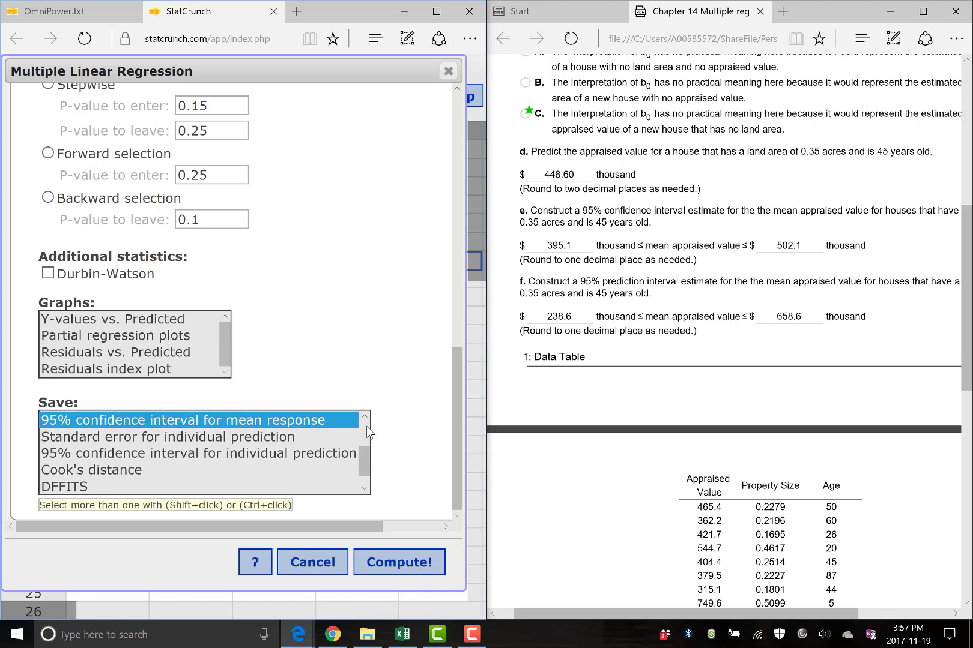
pyautogui.keyDown('ctrl'); pyautogui.click(251, 455); pyautogui.keyUp('ctrl')
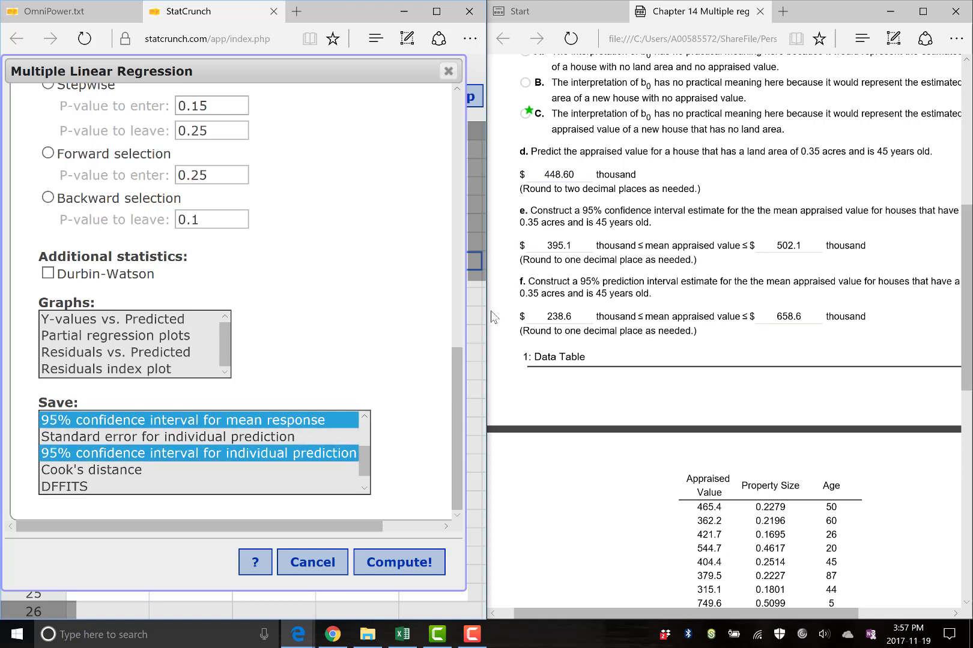
# Compute the regression (R-squared 0.5393), maximize its results, then switch to the Excel workbook.
pyautogui.click(412, 570)
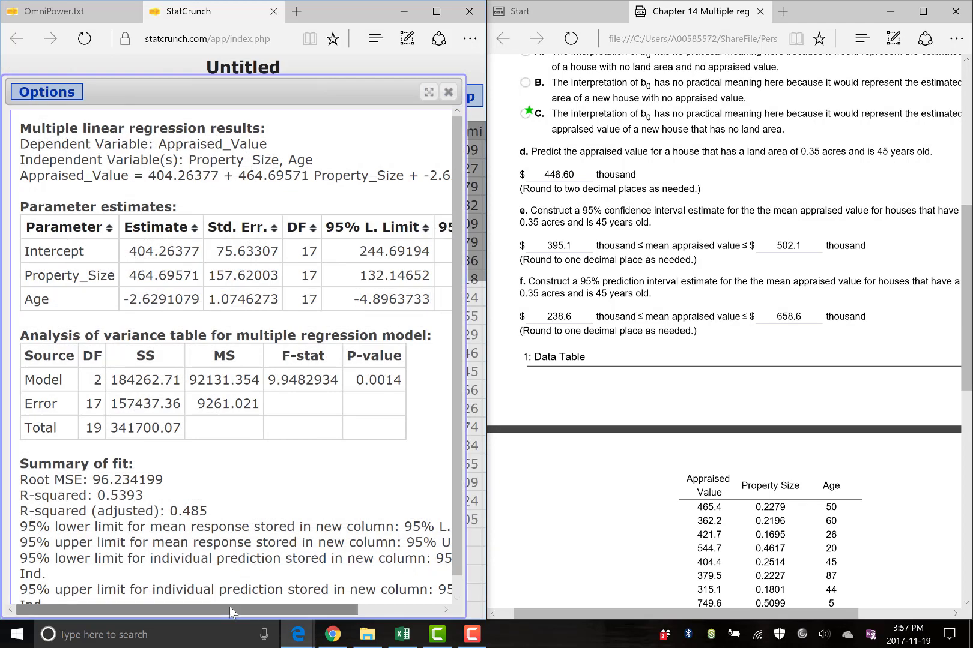
pyautogui.scroll(-1, 239, 521)
pyautogui.scroll(1, 246, 529)
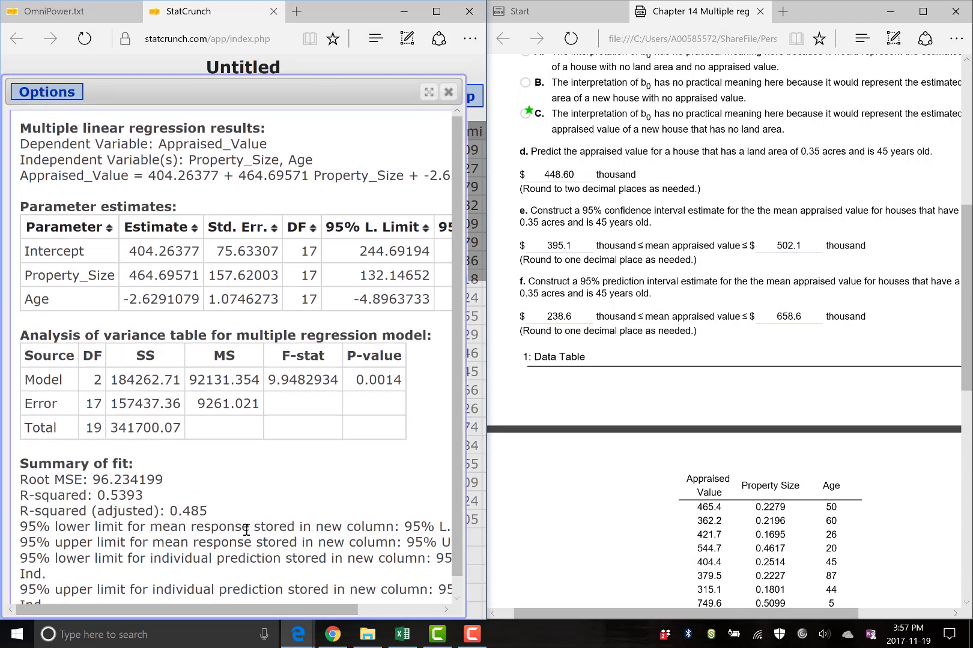
pyautogui.click(428, 92)
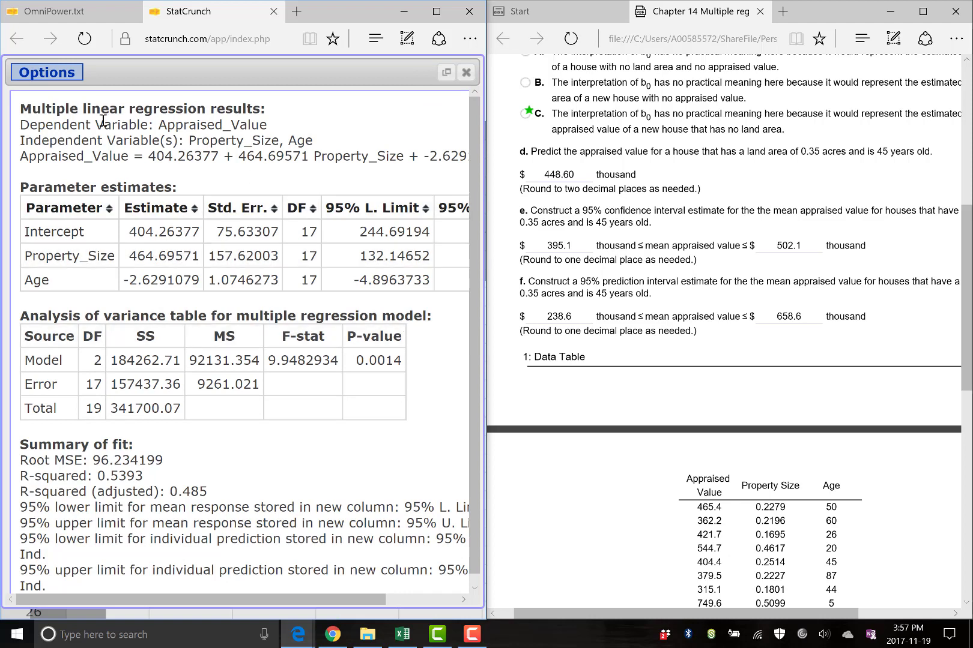
pyautogui.scroll(-1, 96, 270)
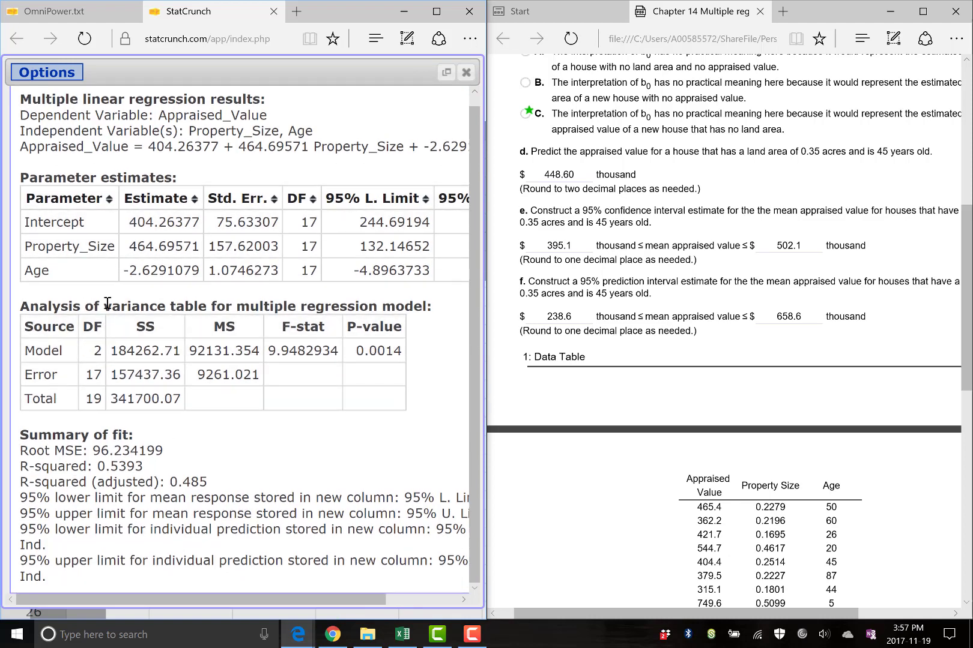
pyautogui.click(401, 635)
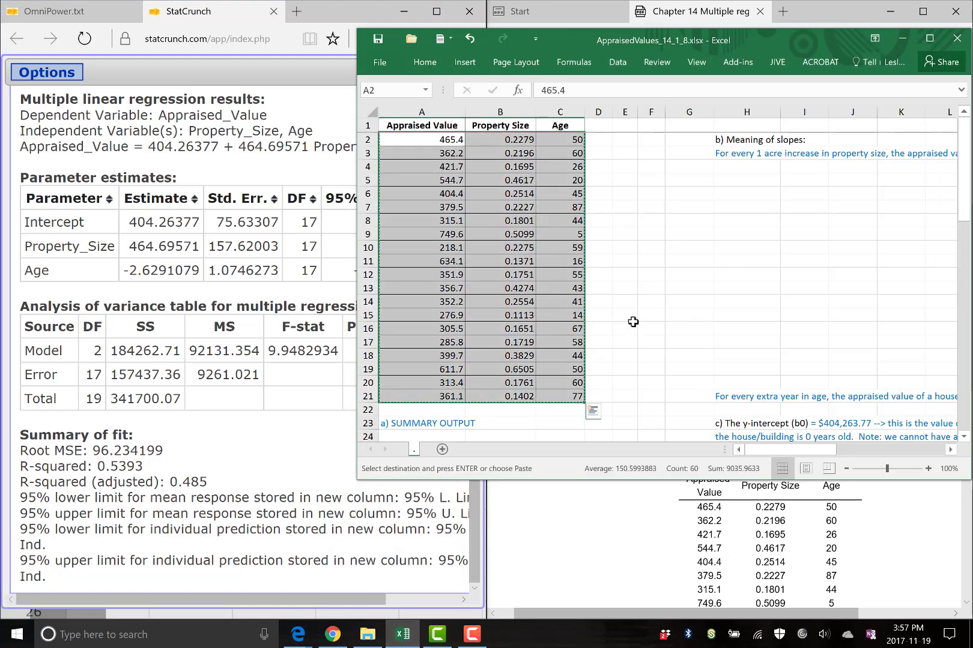
# Check Excel's coefficients 404.26, 464.70, −2.63 and F of 9.95 against StatCrunch.
pyautogui.click(633, 323)
pyautogui.scroll(-9, 635, 330)
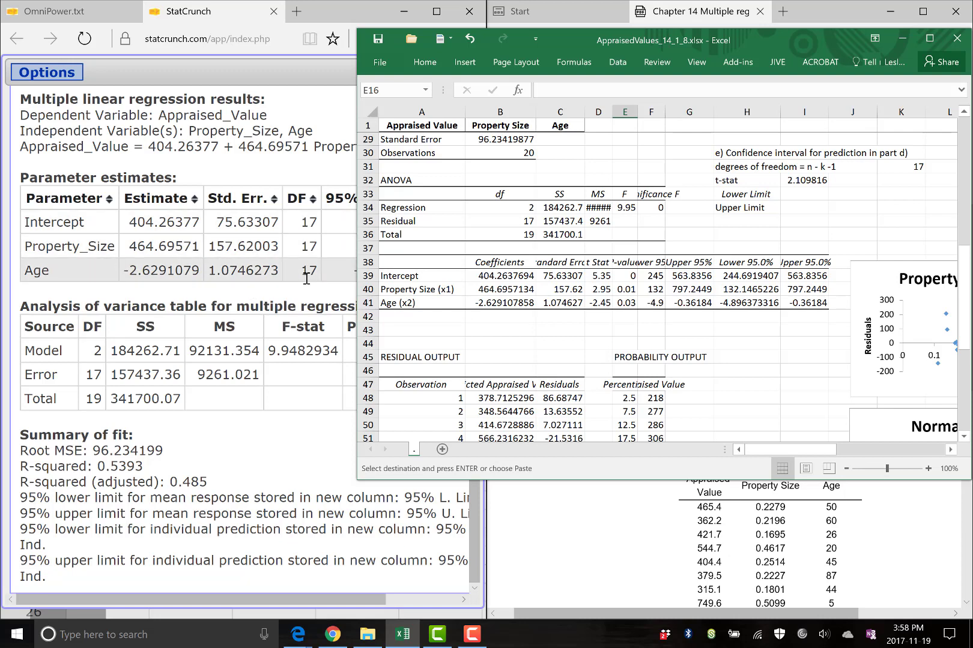
pyautogui.scroll(-1, 353, 336)
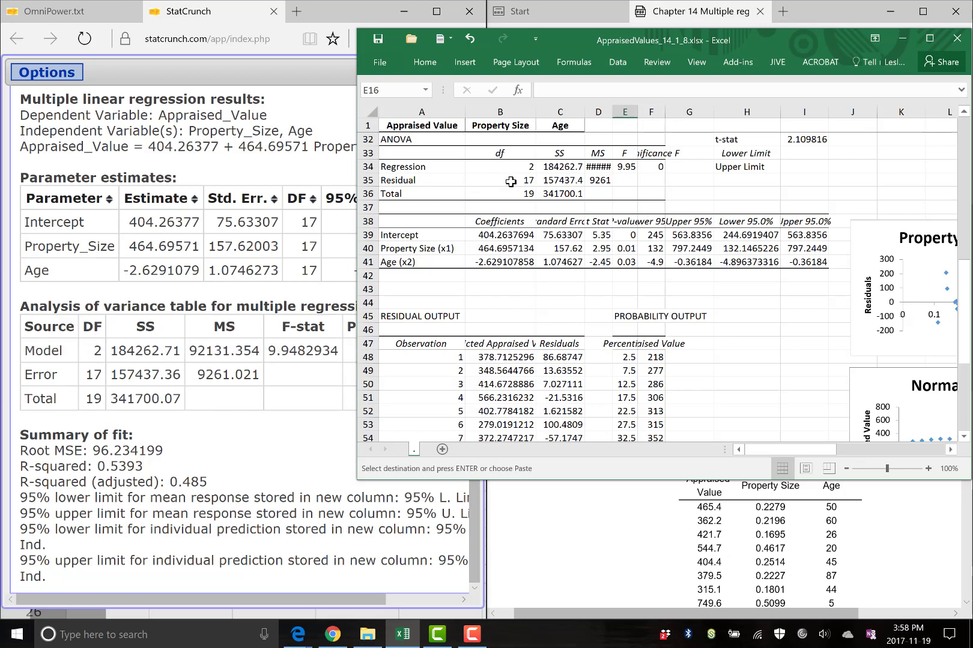
pyautogui.scroll(5, 661, 288)
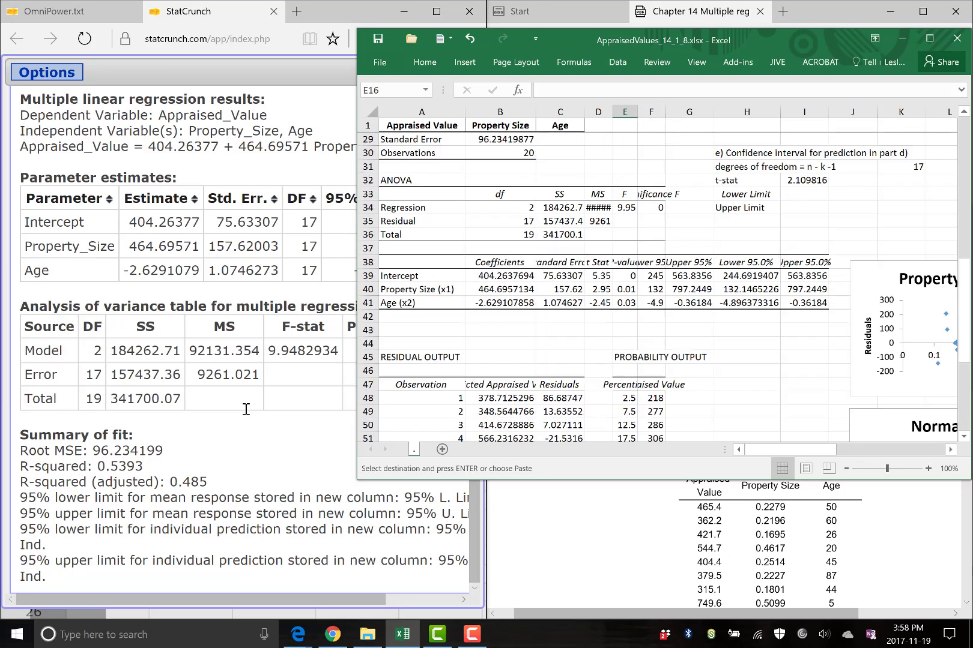
# Maximize StatCrunch, highlight the note that the 95% limits are stored in new columns, and hide Excel.
pyautogui.click(243, 155)
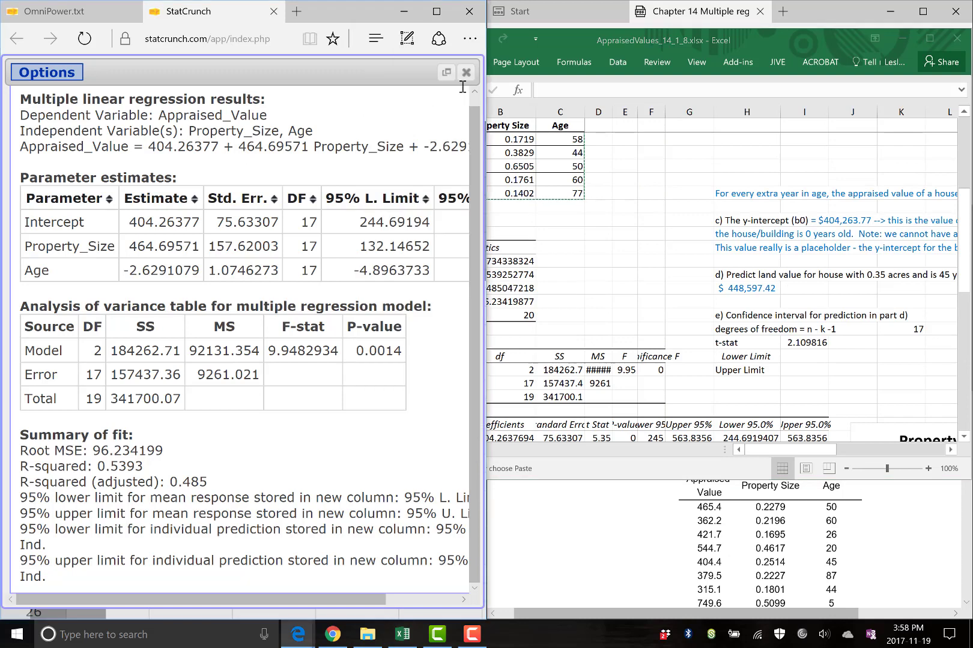
pyautogui.click(437, 11)
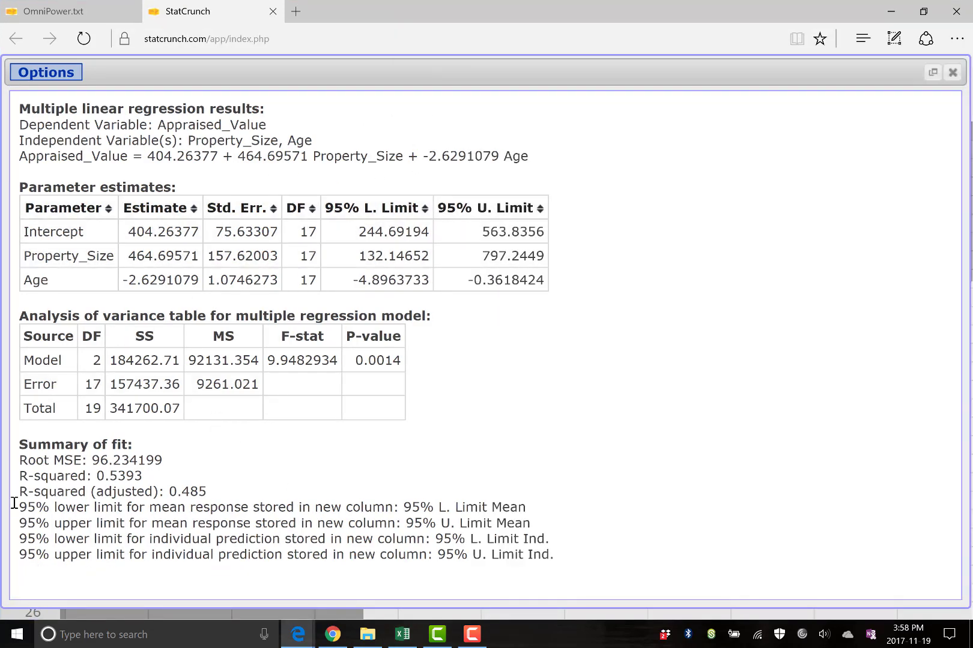
pyautogui.moveTo(14, 505); pyautogui.dragTo(578, 561)
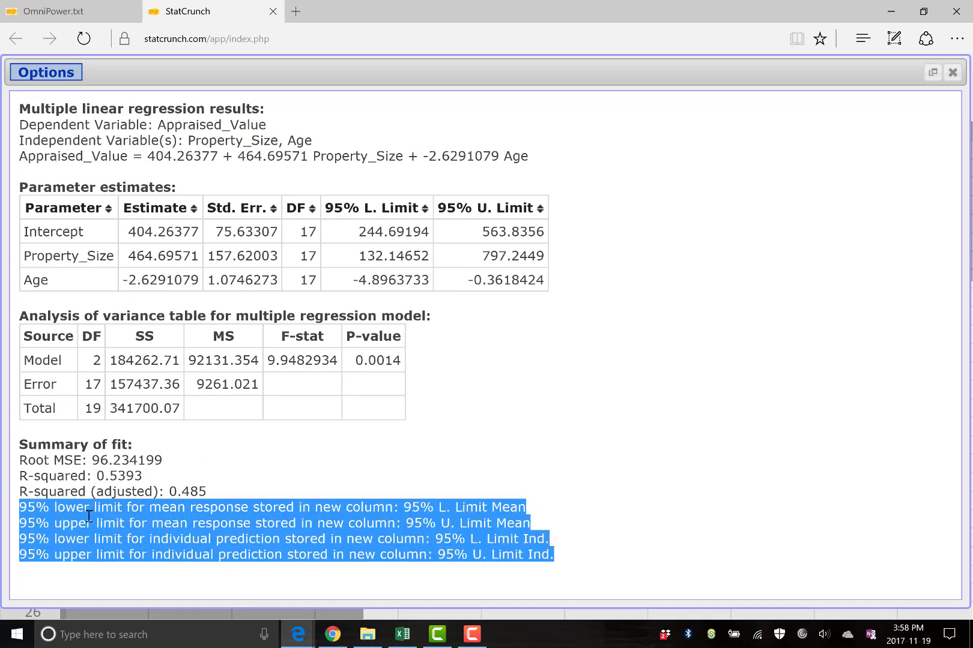
pyautogui.click(68, 516)
pyautogui.moveTo(255, 509); pyautogui.dragTo(385, 509)
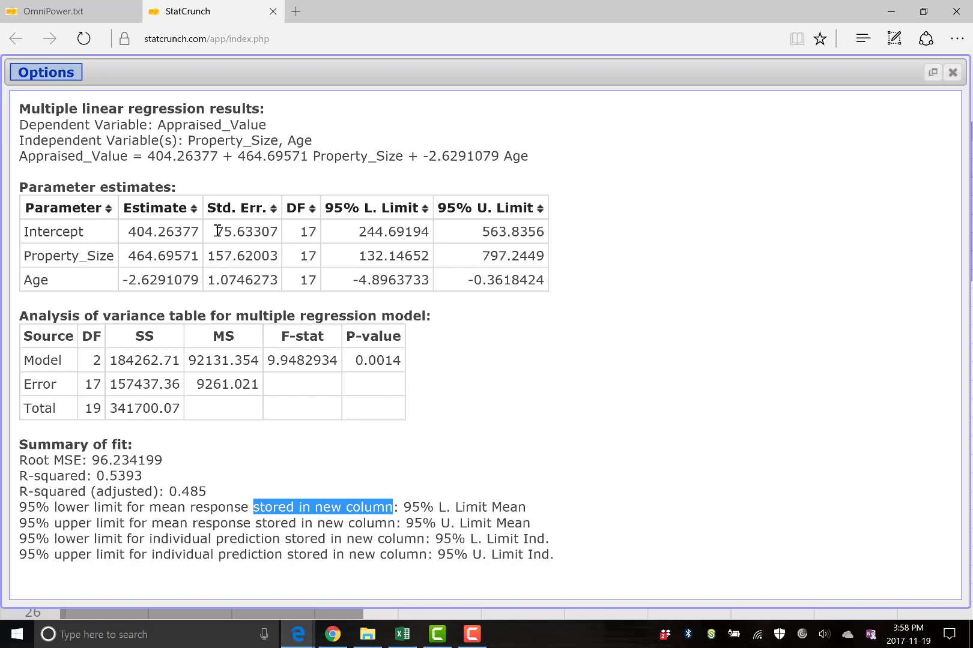
pyautogui.click(397, 640)
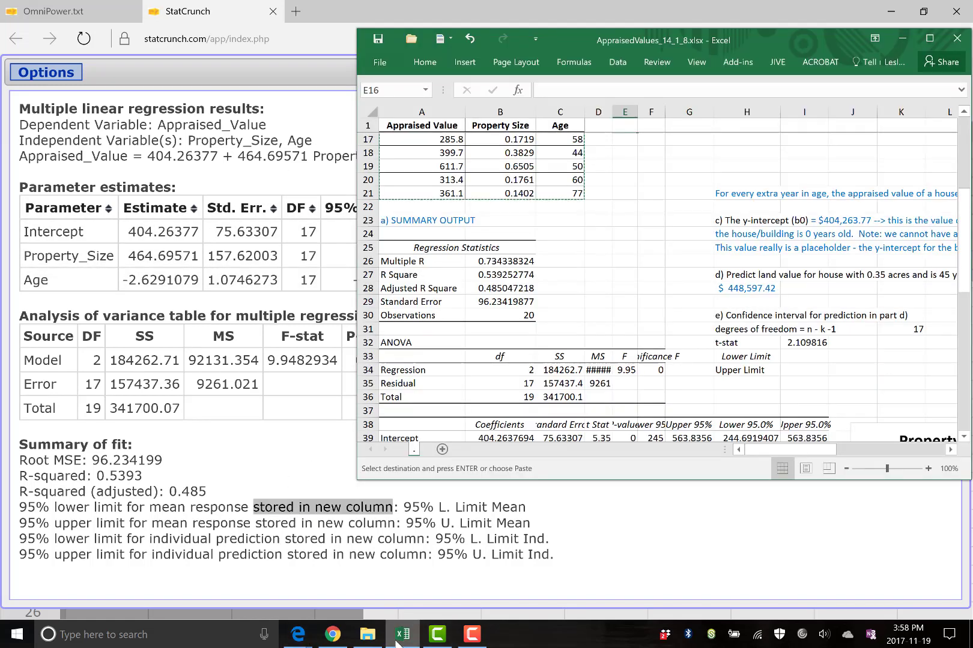
pyautogui.click(397, 640)
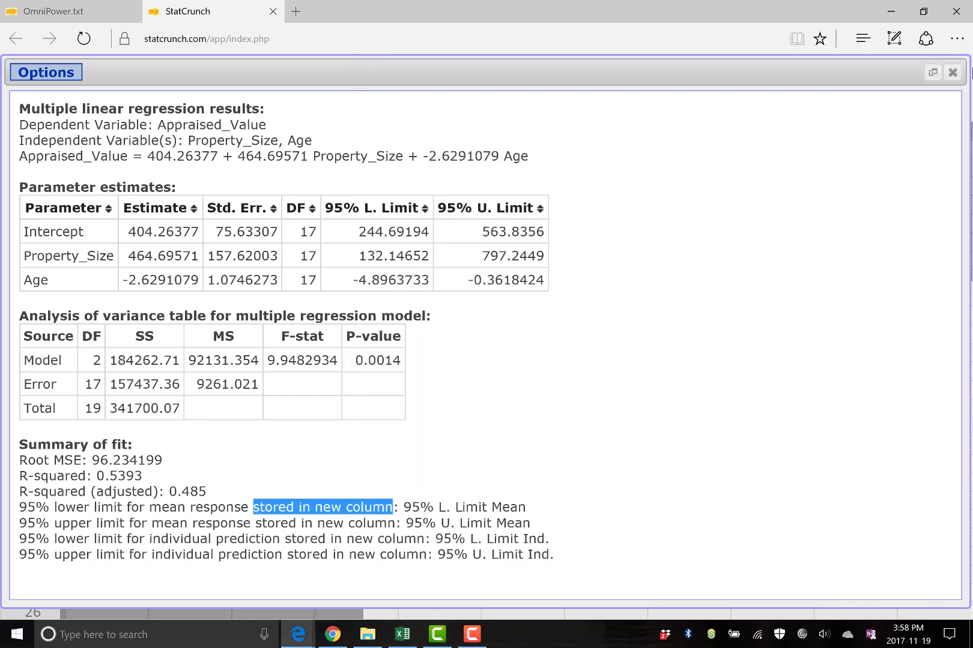
# Close the regression results and move through the data table to row 21 (Property_Size 0.35).
pyautogui.click(954, 72)
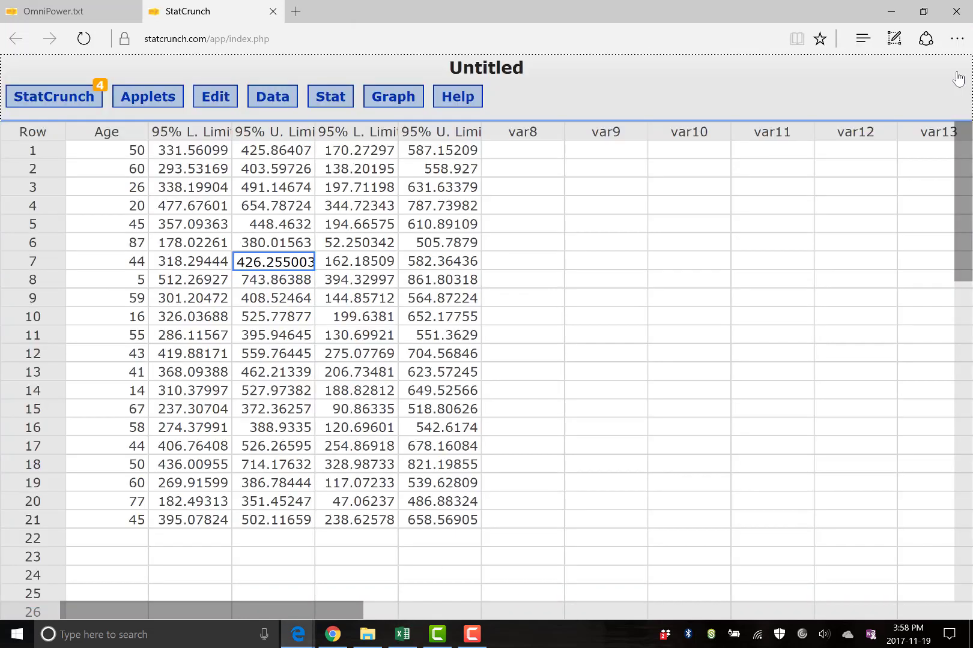
pyautogui.click(580, 261)
pyautogui.scroll(-1, 623, 445)
pyautogui.scroll(1, 633, 501)
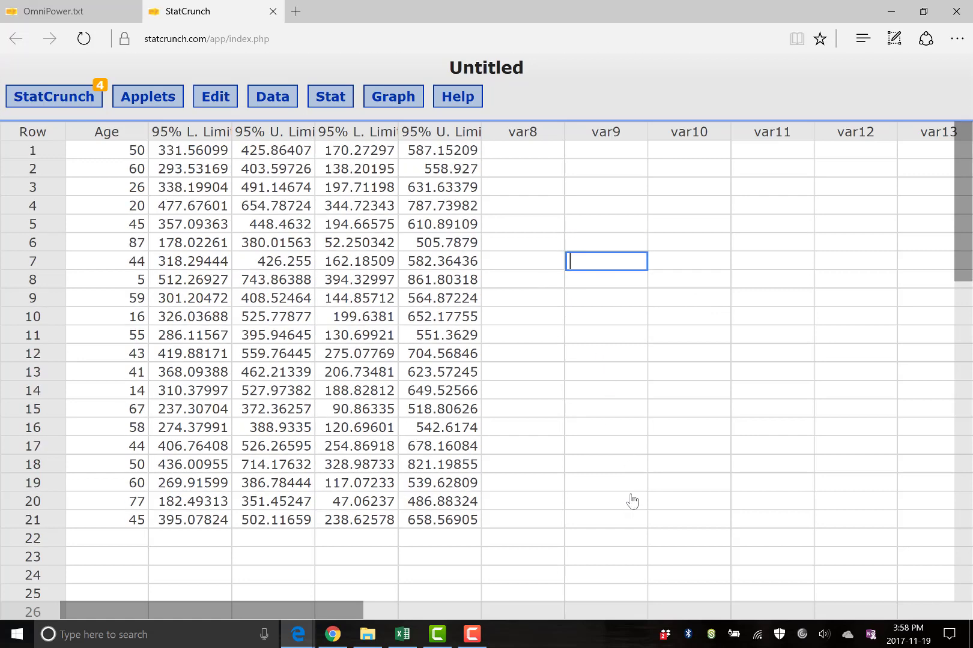
pyautogui.press('Left')
pyautogui.press('Left')
pyautogui.press('Left')
pyautogui.press('Left')
pyautogui.press('Left')
pyautogui.press('Left')
pyautogui.press('Left')
pyautogui.press('Left')
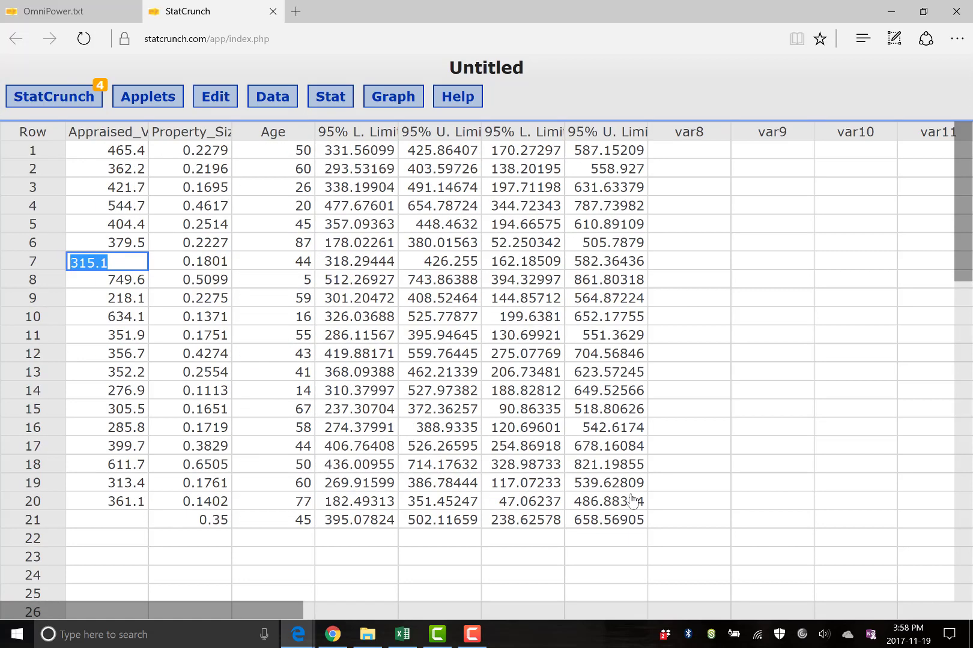
pyautogui.press('Down')
pyautogui.press('Down')
pyautogui.press('Down')
pyautogui.press('Down')
pyautogui.press('Down')
pyautogui.press('Down')
pyautogui.press('Down')
pyautogui.press('Down')
pyautogui.press('Down')
pyautogui.press('Down')
pyautogui.press('Right')
pyautogui.press('Down')
pyautogui.press('Right')
pyautogui.press('Down')
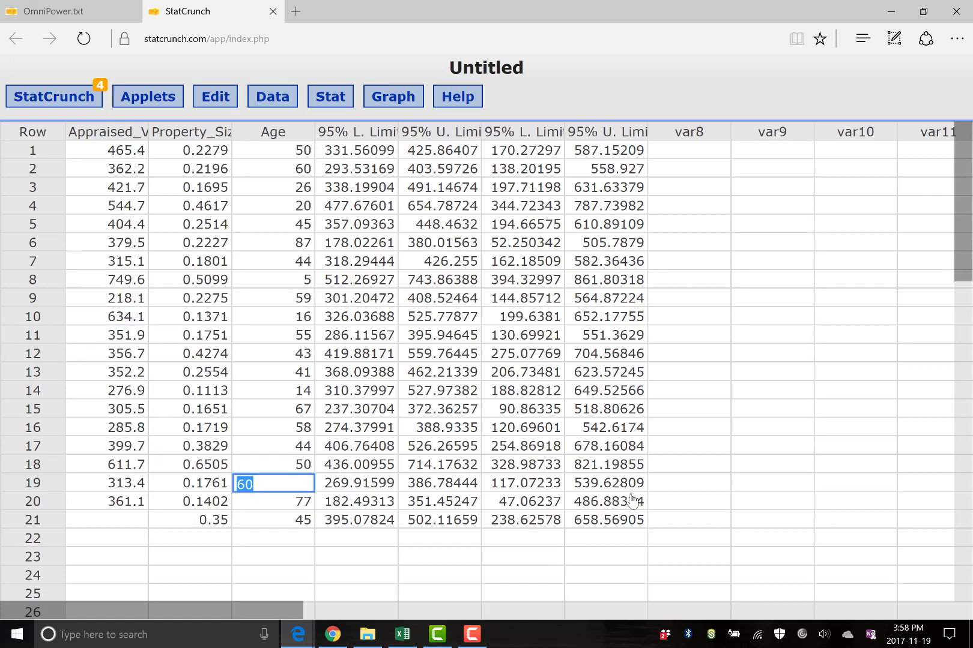
pyautogui.press('Down')
pyautogui.press('Down')
pyautogui.press('Left')
pyautogui.press('Right')
pyautogui.press('Right')
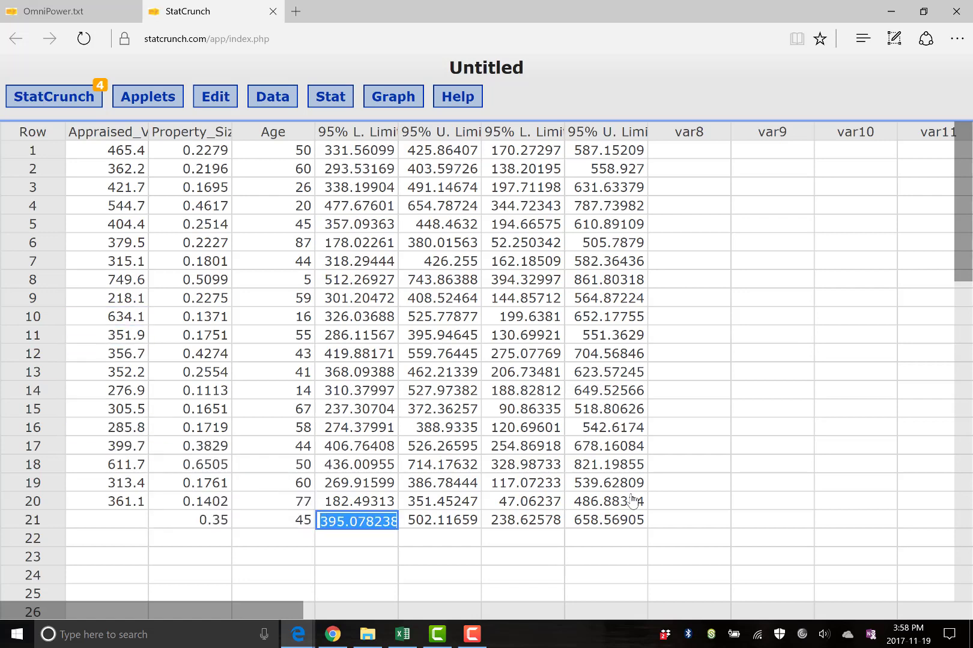
# Check row 21's mean limits 395.07824–502.11659, then snap StatCrunch to the left half.
pyautogui.click(361, 132)
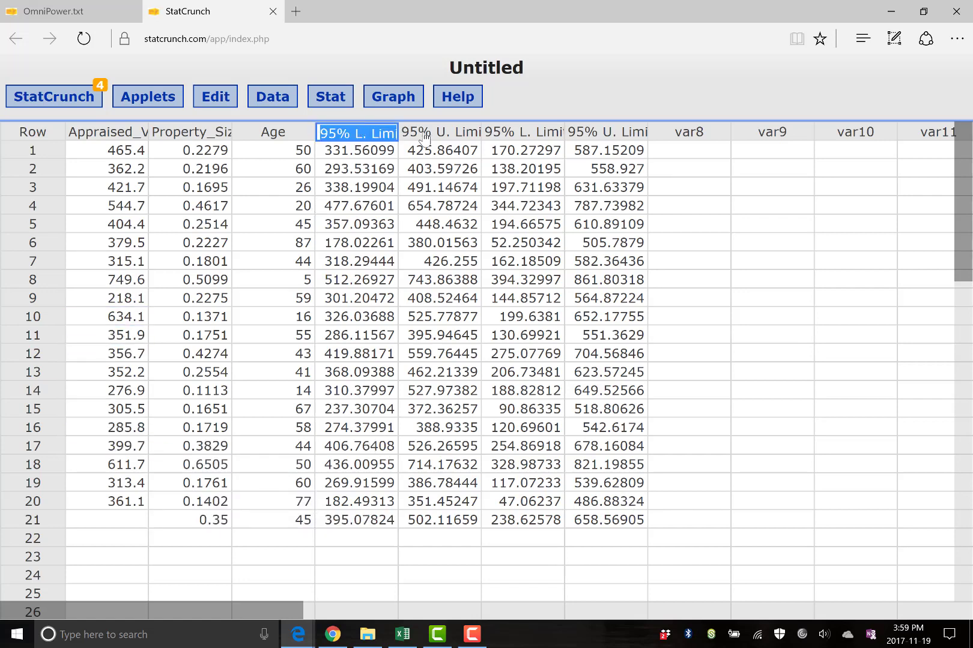
pyautogui.click(446, 138)
pyautogui.click(405, 520)
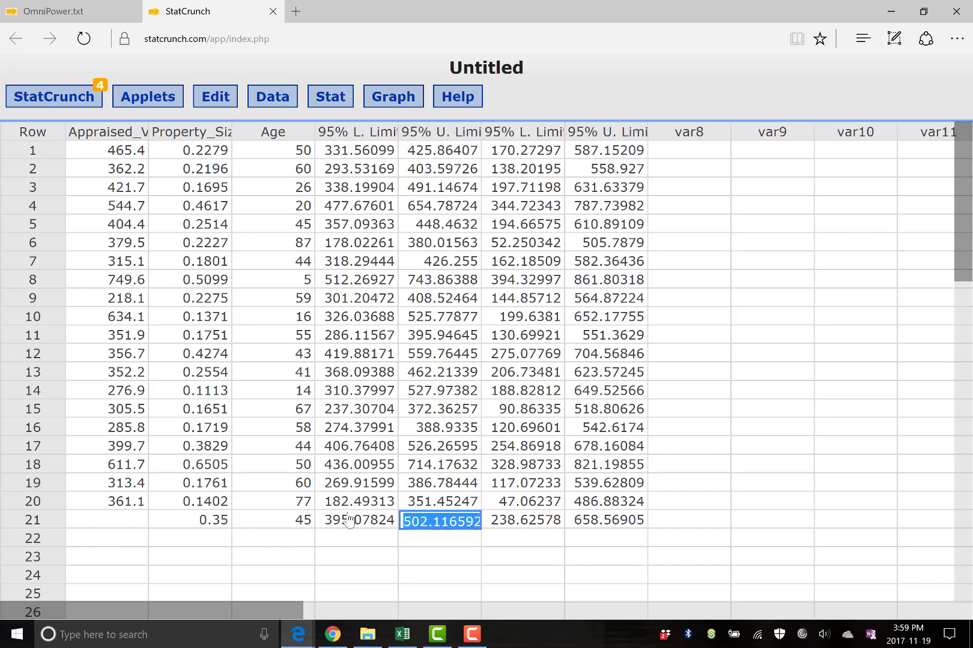
pyautogui.click(349, 520)
pyautogui.click(439, 526)
pyautogui.click(363, 525)
pyautogui.click(441, 527)
pyautogui.click(551, 133)
pyautogui.click(581, 132)
pyautogui.click(700, 246)
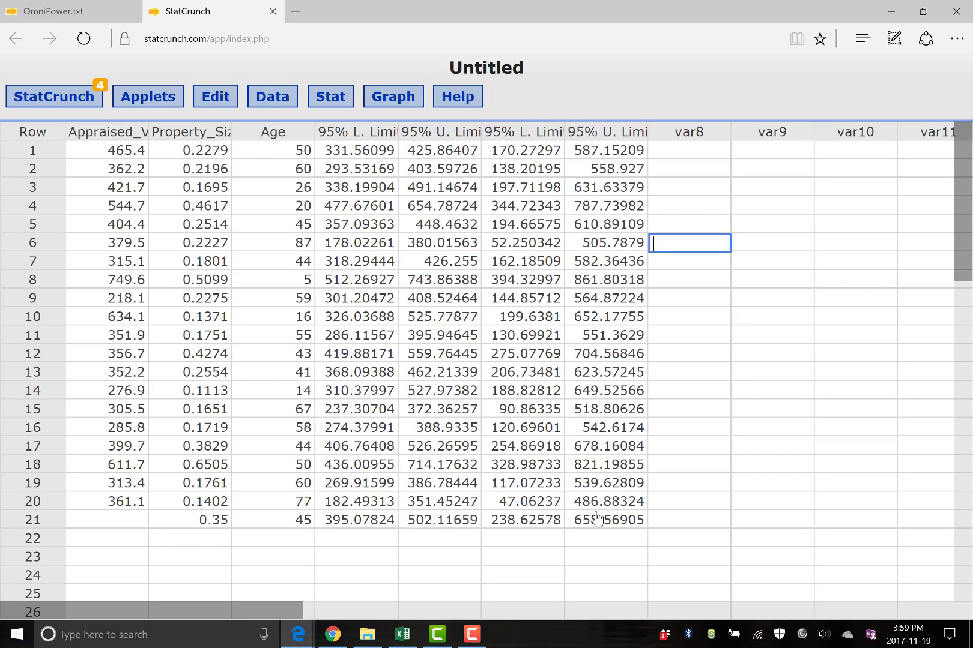
pyautogui.press('super+Left')
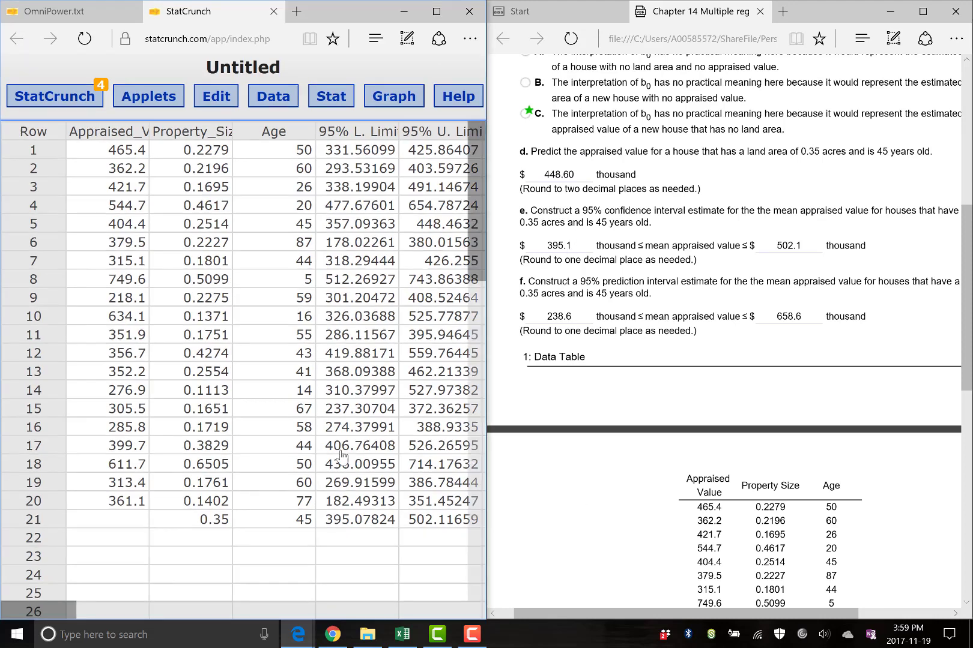
# Compare row 21's limits 395.08–502.12 and 238.63–658.57 with the PDF's first page.
pyautogui.click(384, 483)
pyautogui.click(342, 521)
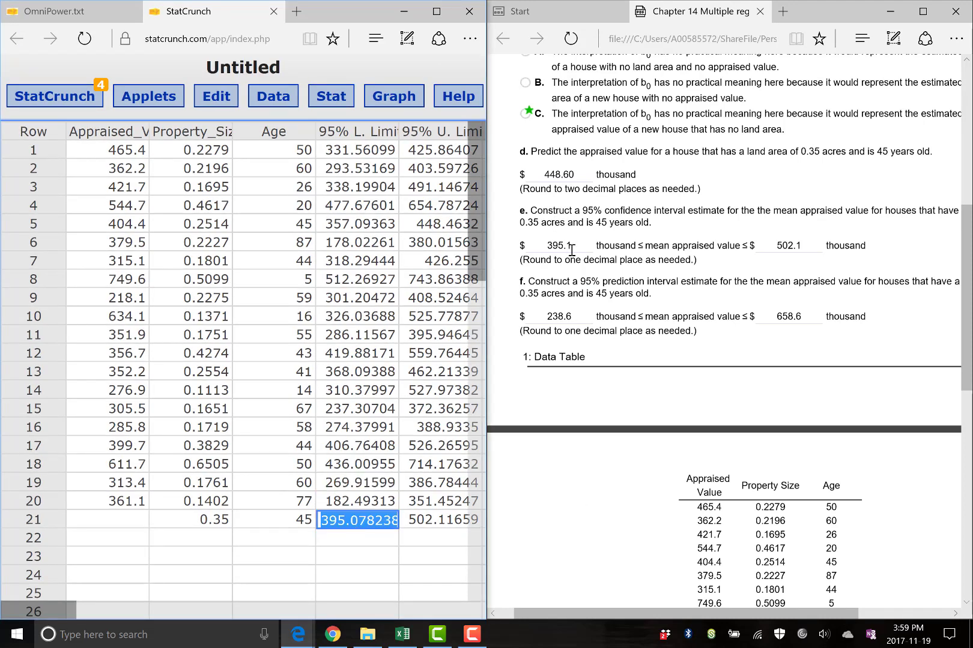
pyautogui.press('Tab')
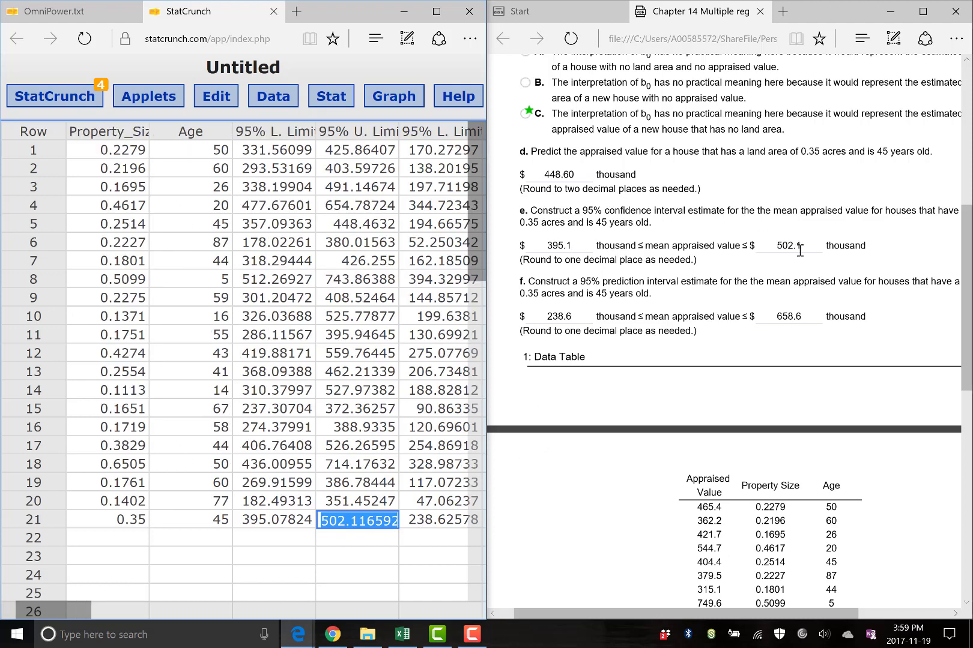
pyautogui.click(409, 521)
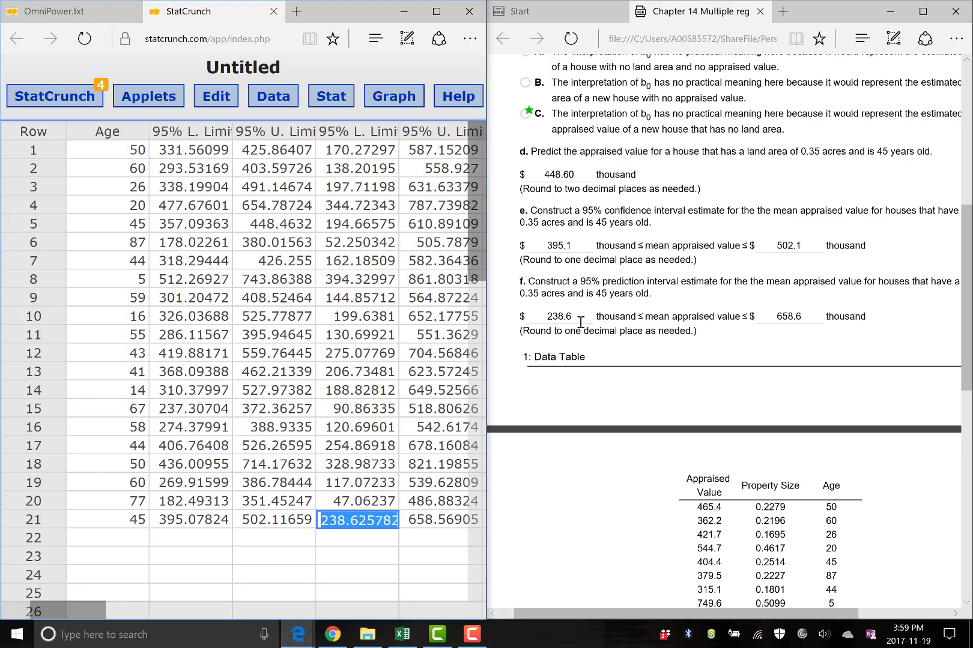
pyautogui.click(434, 527)
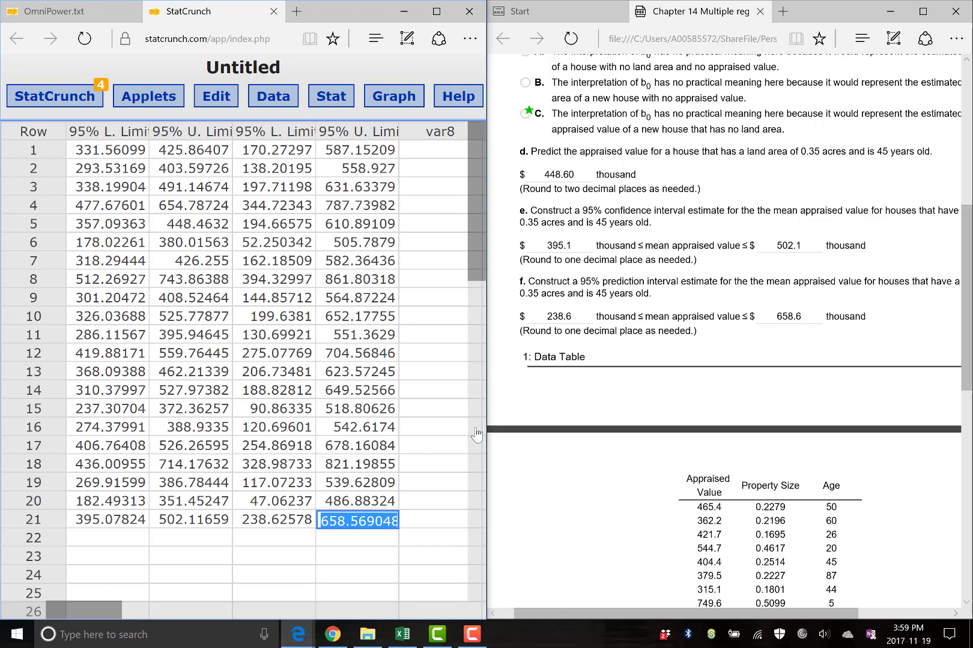
pyautogui.click(618, 313)
pyautogui.scroll(7, 618, 312)
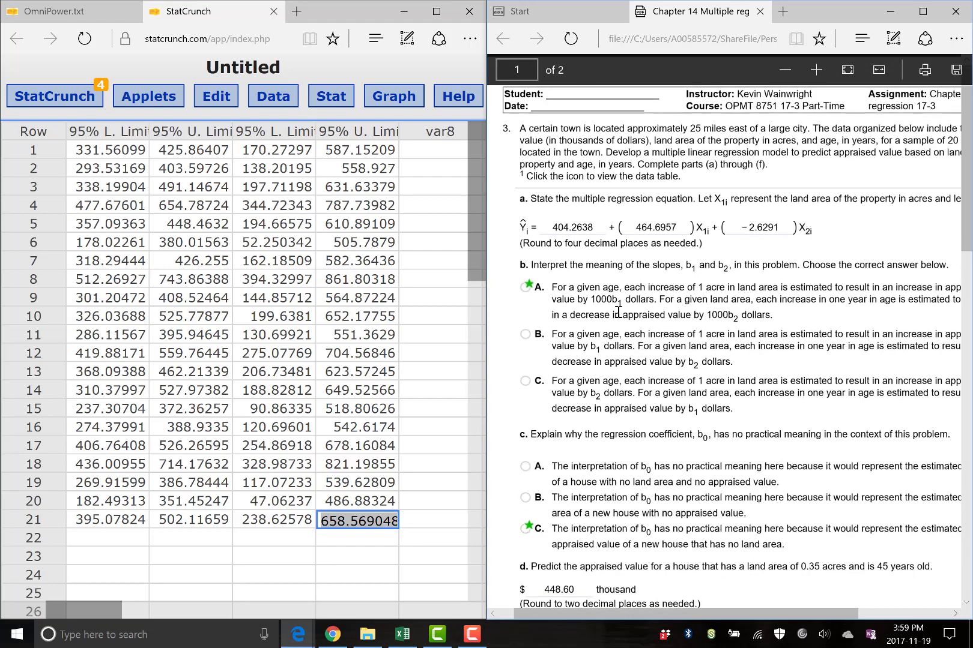